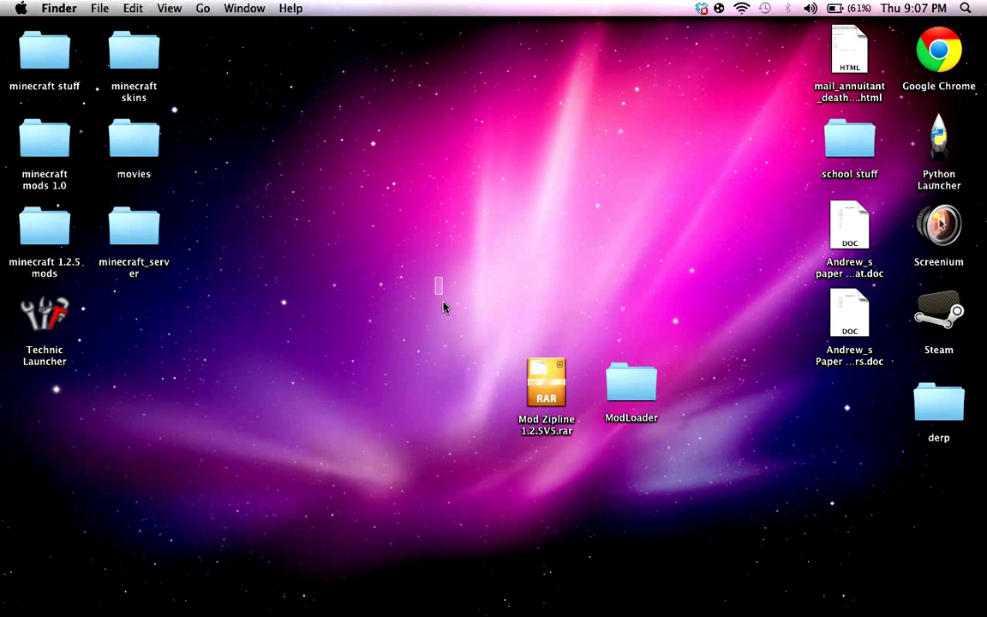
Step: Select, then deselect, the Mod Zipline RAR archive on the desktop
left_click_drag(444, 307, 566, 466)
left_click(579, 489)
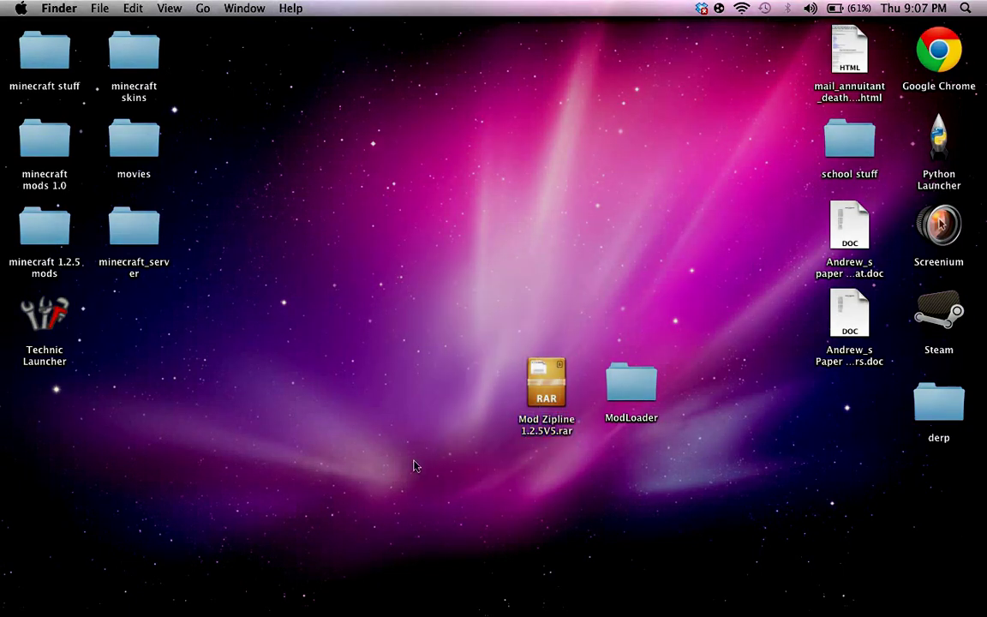
mouse_move(206, 600)
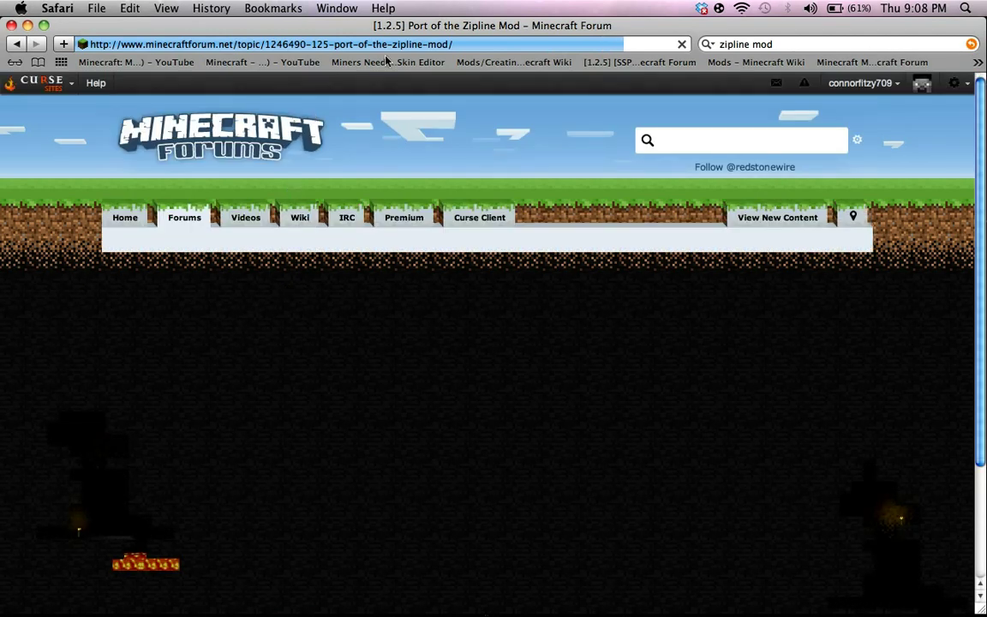
Step: Scroll down through the Zipline forum page, then close its window
scroll(377, 289, "down", 1)
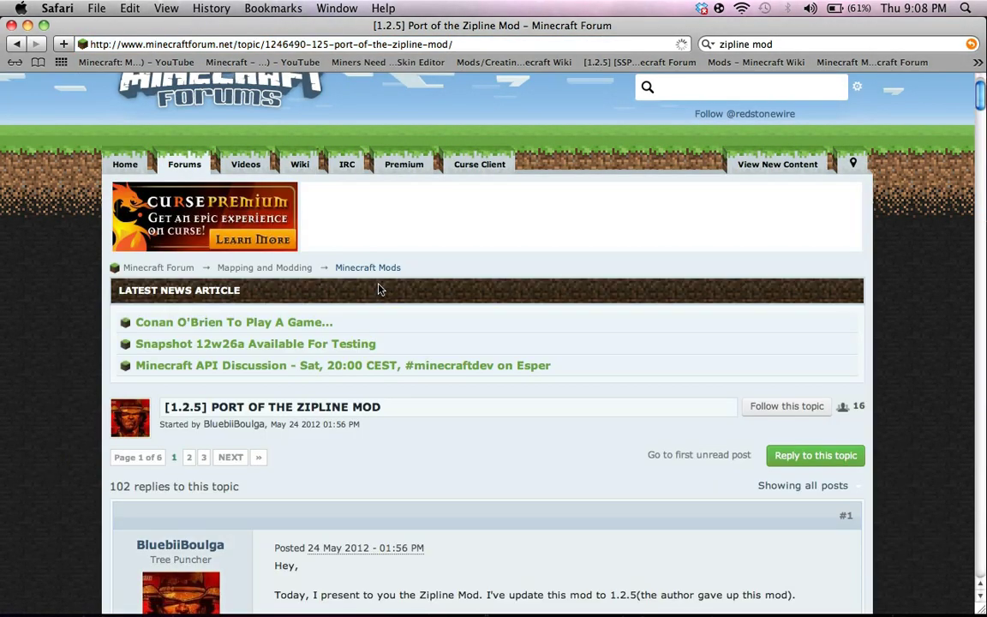
scroll(360, 360, "down", 4)
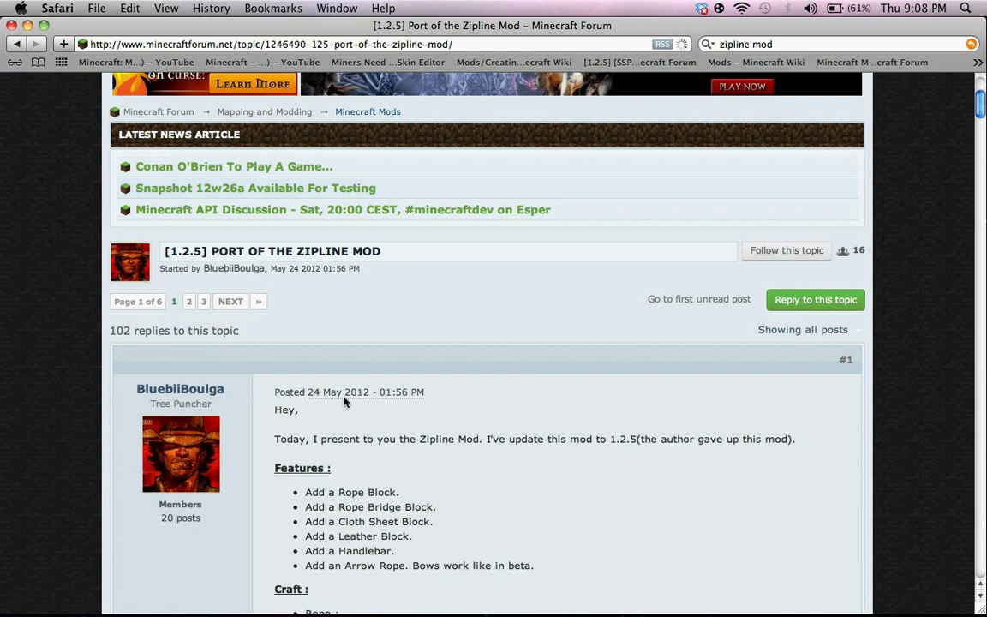
scroll(377, 407, "down", 3)
scroll(369, 433, "down", 1)
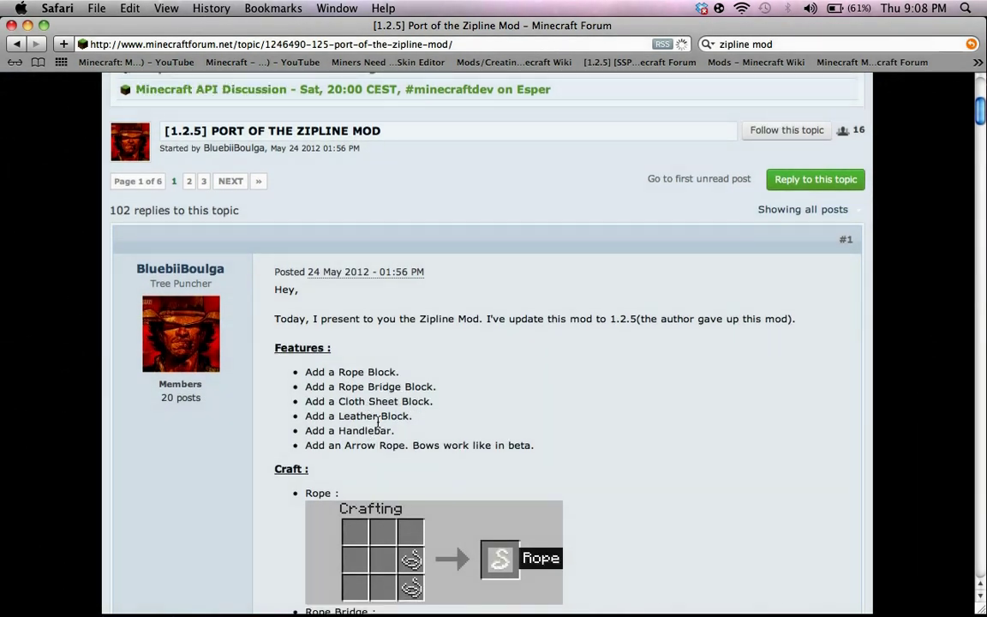
scroll(368, 432, "down", 7)
scroll(369, 362, "down", 4)
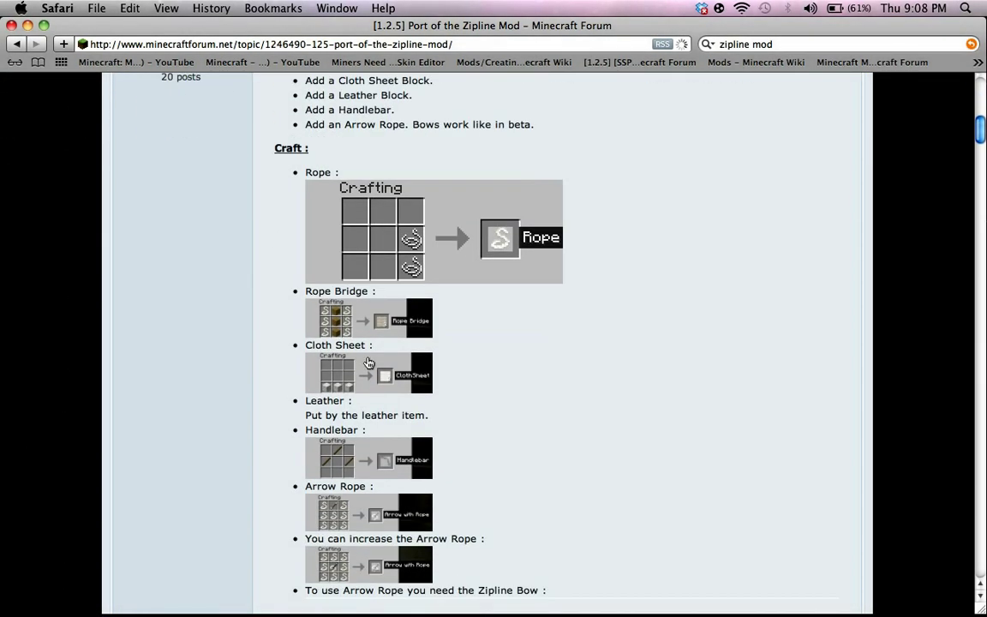
scroll(374, 266, "down", 3)
scroll(374, 266, "down", 3)
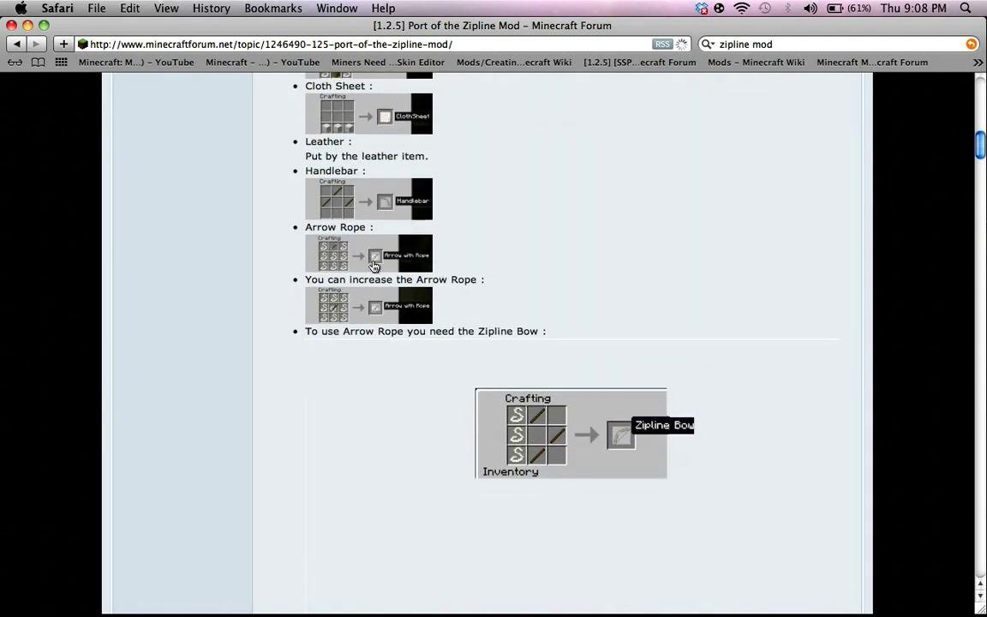
scroll(375, 266, "down", 6)
scroll(375, 267, "down", 2)
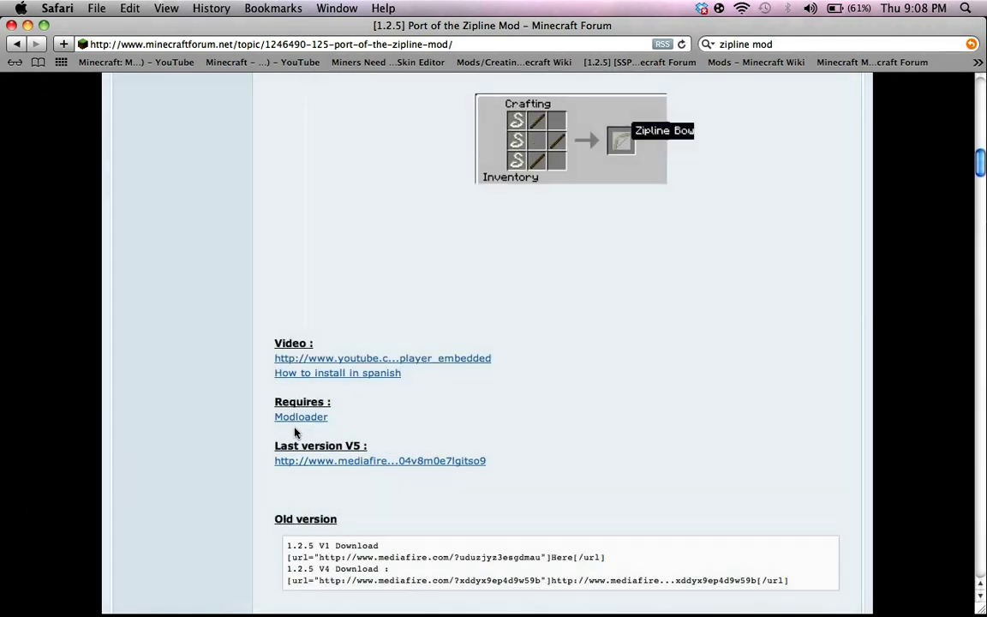
left_click(14, 27)
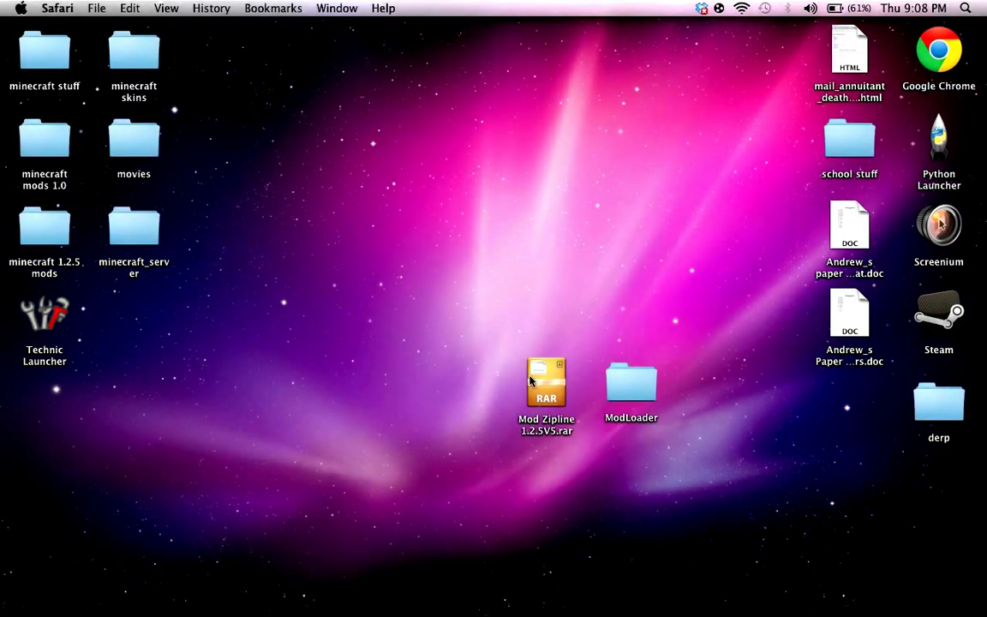
Step: Browse from the home folder's Library to Applications and launch The Unarchiver
left_click_drag(483, 355, 133, 517)
mouse_move(43, 605)
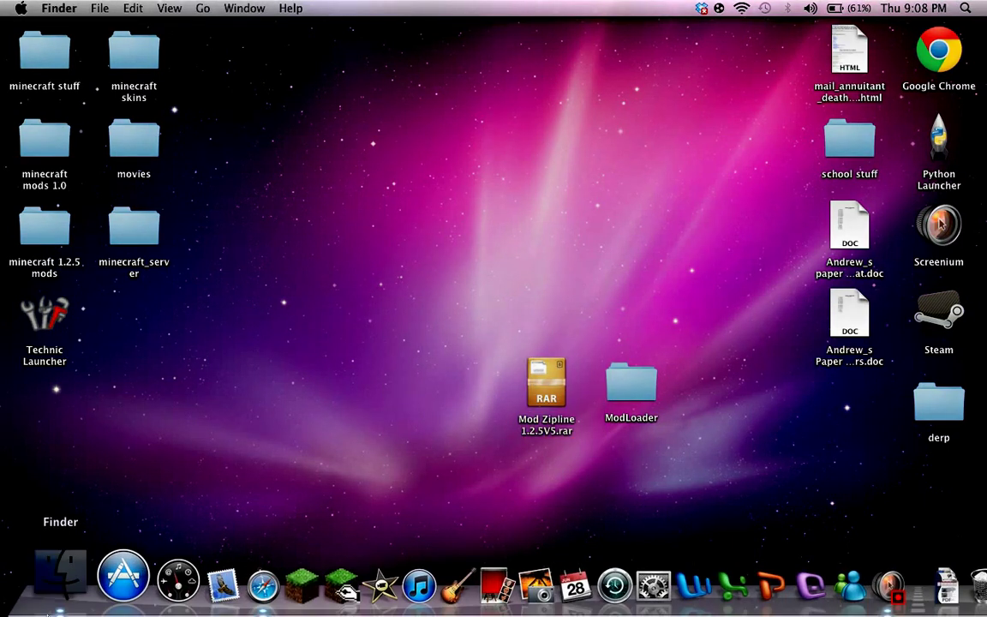
left_click(41, 579)
double_click(549, 99)
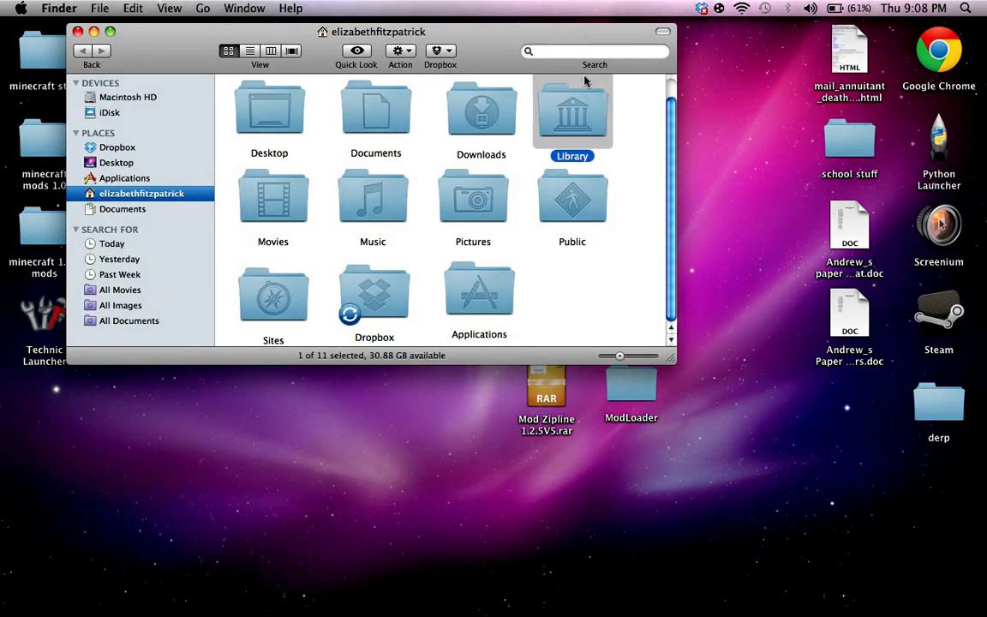
left_click(141, 194)
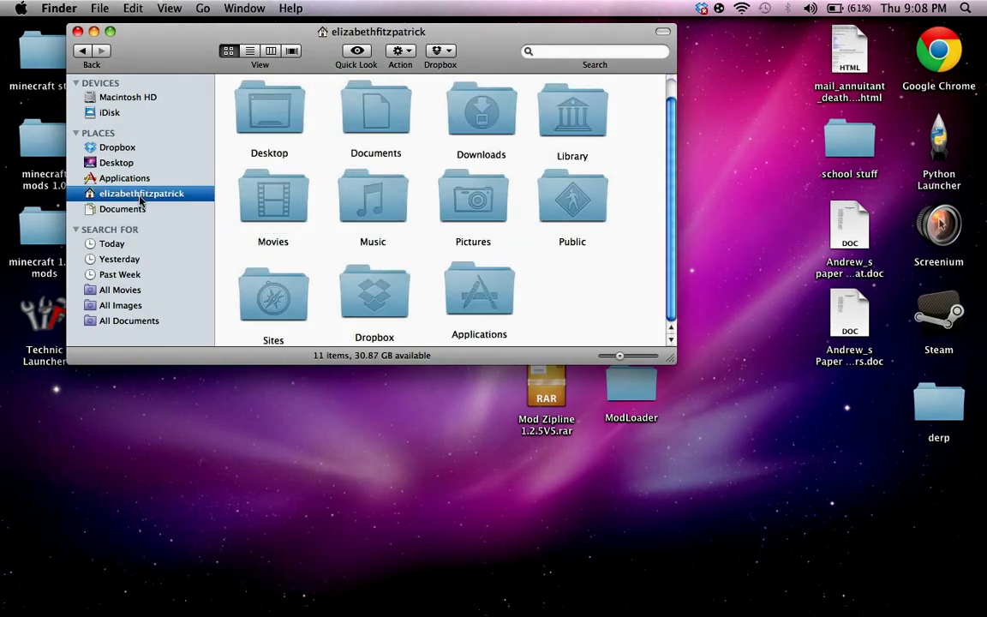
left_click(128, 178)
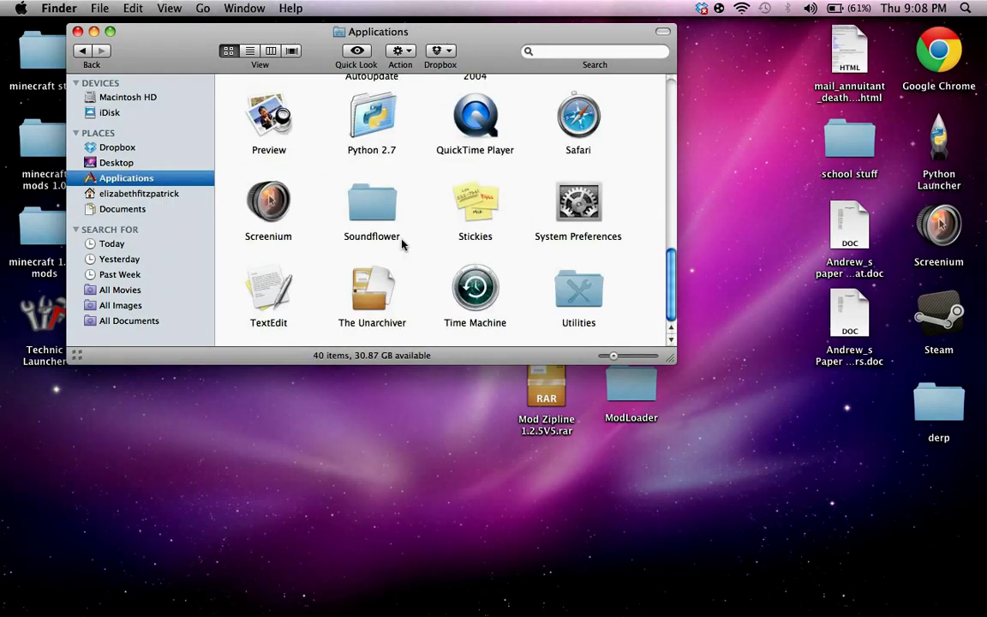
left_click(366, 308)
double_click(366, 308)
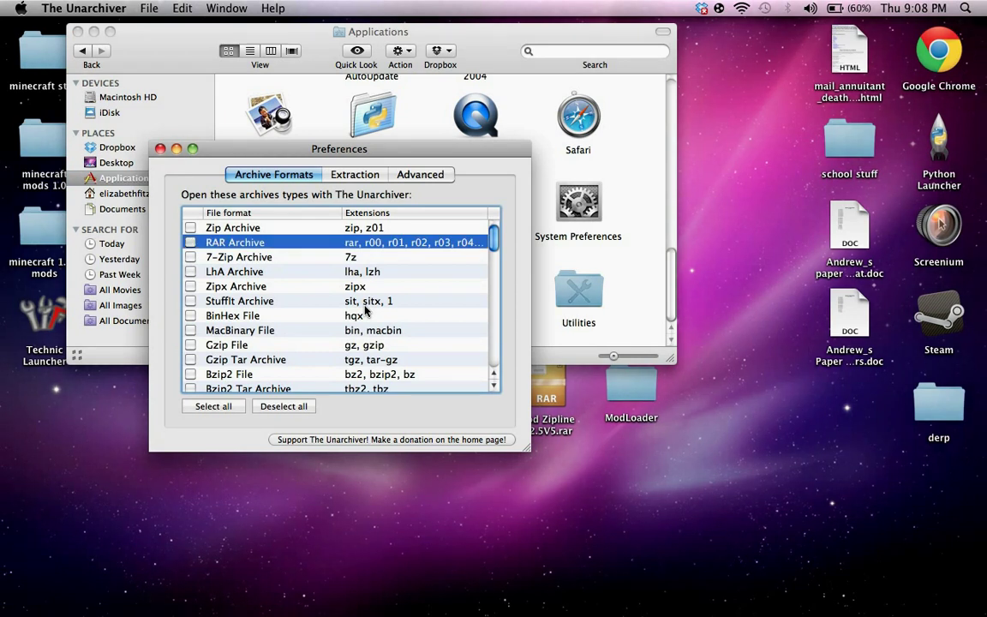
left_click(354, 174)
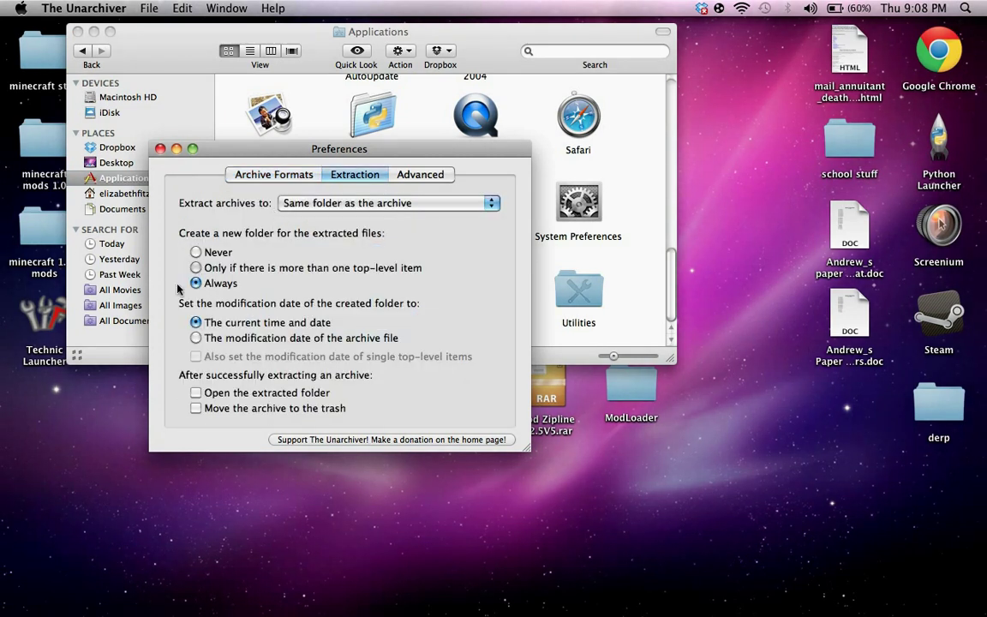
key("Up")
key("Down")
left_click(159, 149)
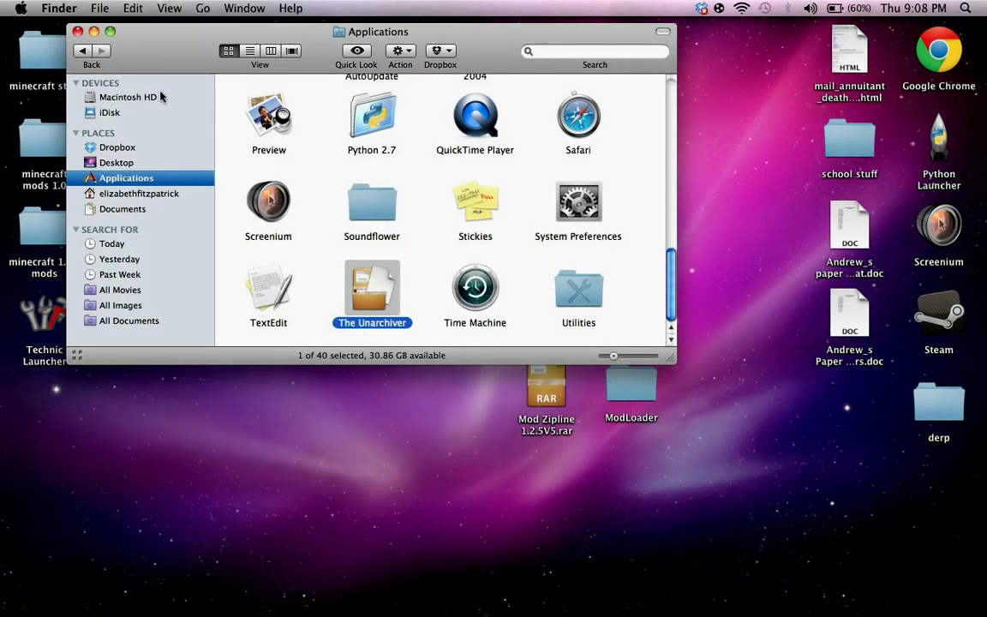
Step: Drag the minecraft folder from Home > Library > Application Support onto the desktop
left_click(138, 193)
left_click(580, 112)
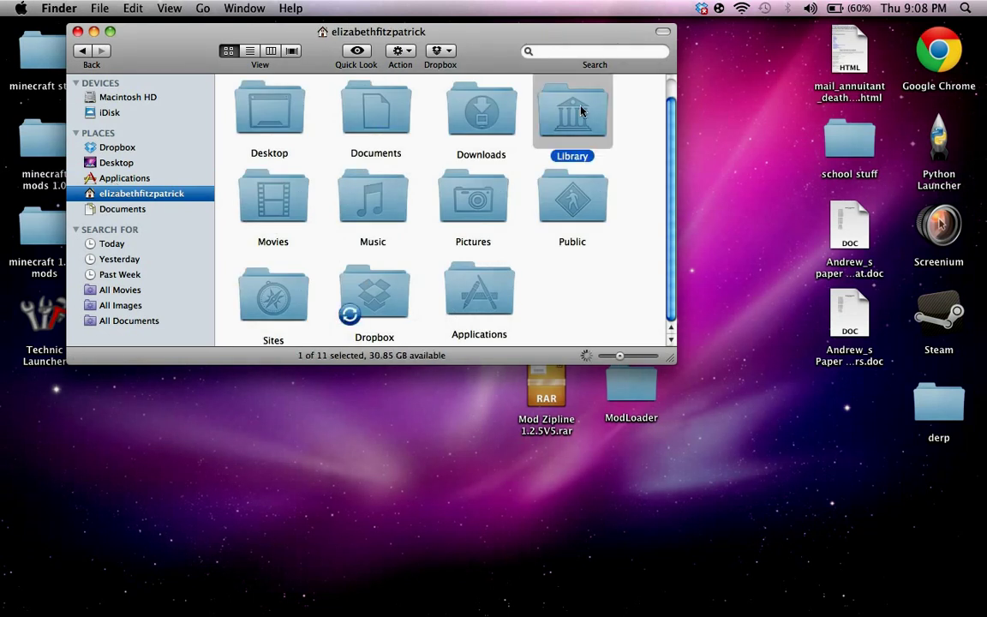
double_click(580, 111)
double_click(377, 111)
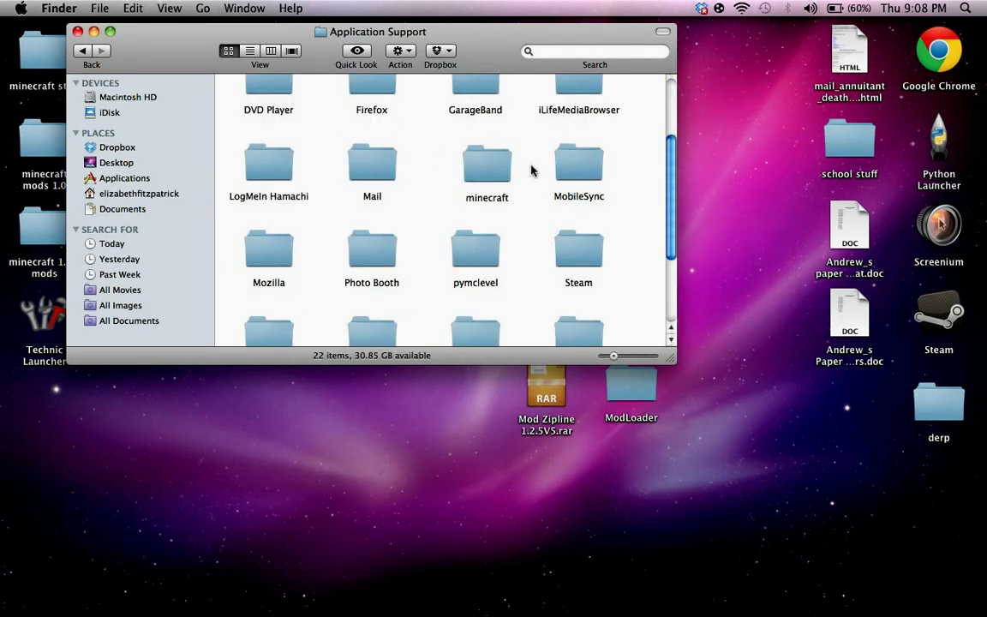
double_click(487, 163)
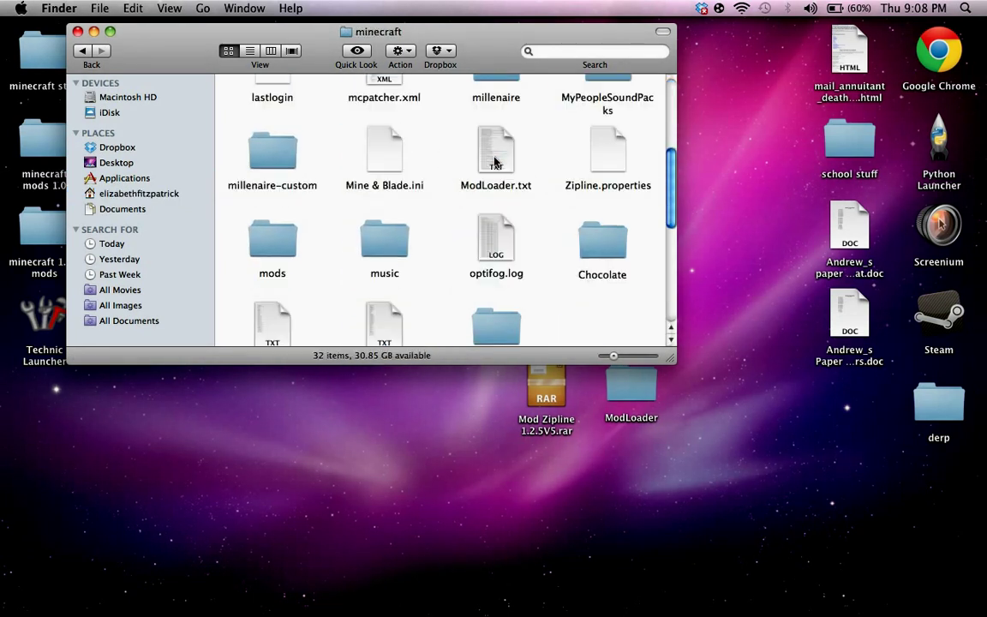
left_click(83, 52)
left_click_drag(733, 357, 765, 361)
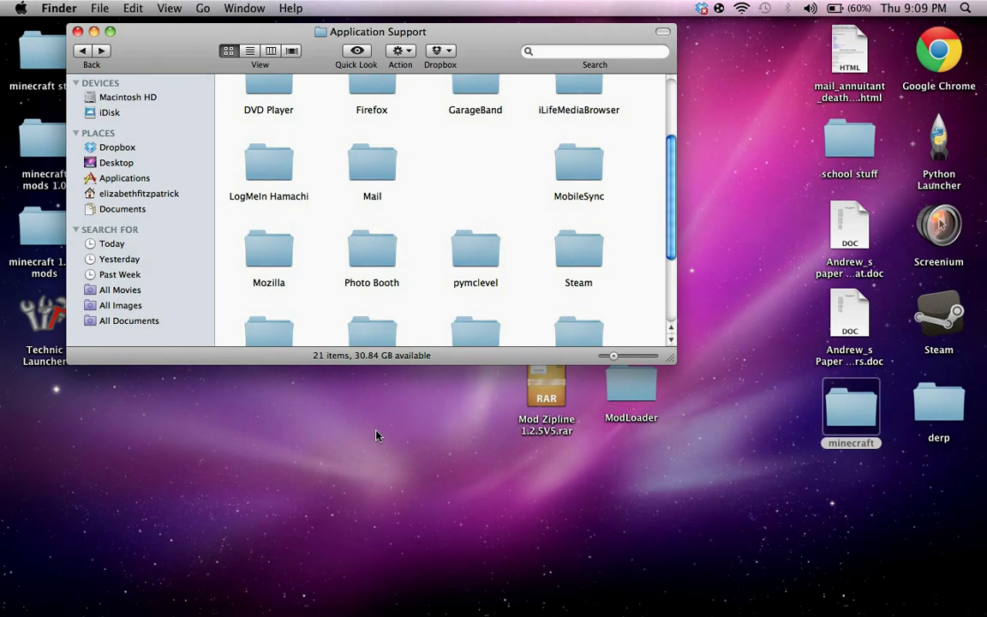
Step: Log in to the Minecraft Launcher with the account username and password, ticking Remember password
mouse_move(251, 610)
left_click(251, 583)
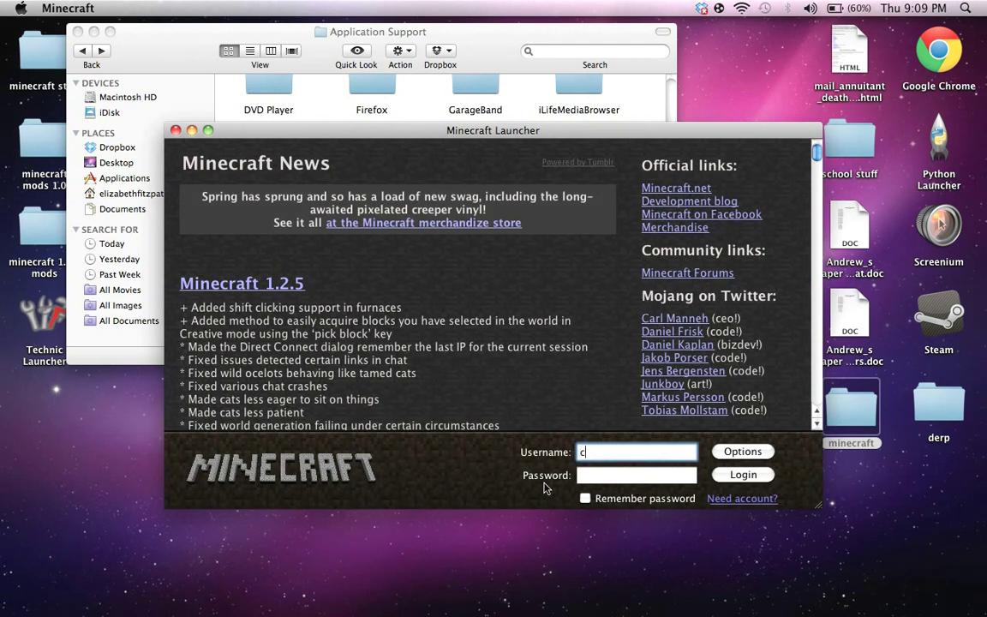
type("nnorfitzy709")
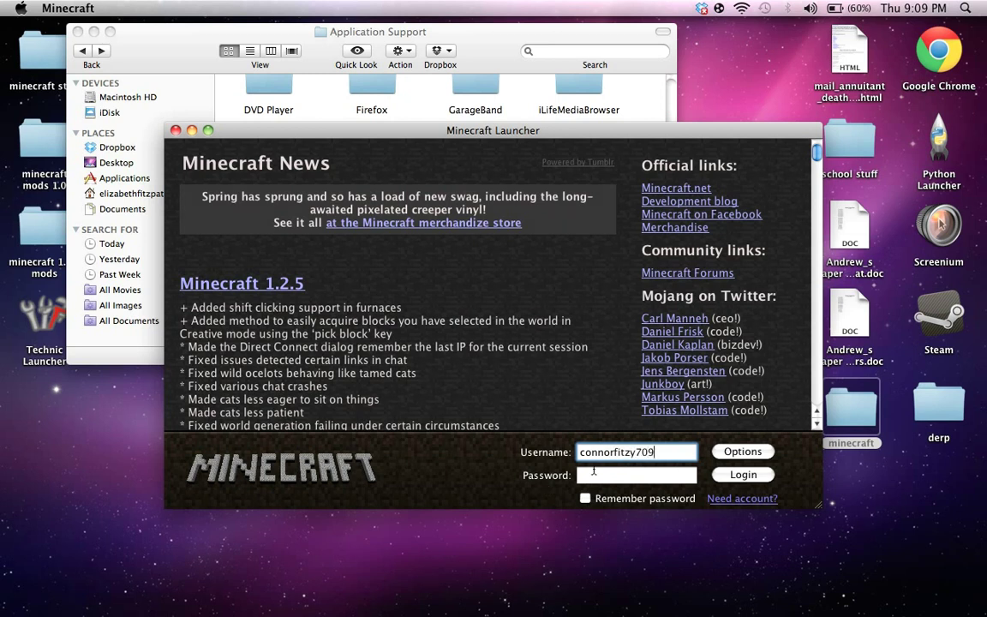
left_click(593, 475)
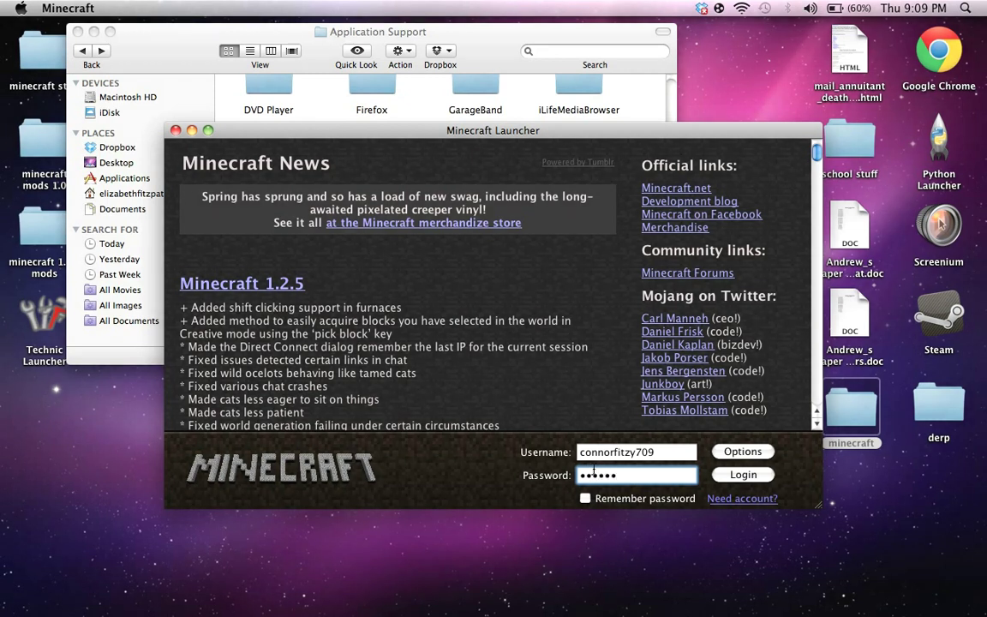
left_click(584, 498)
key("Return")
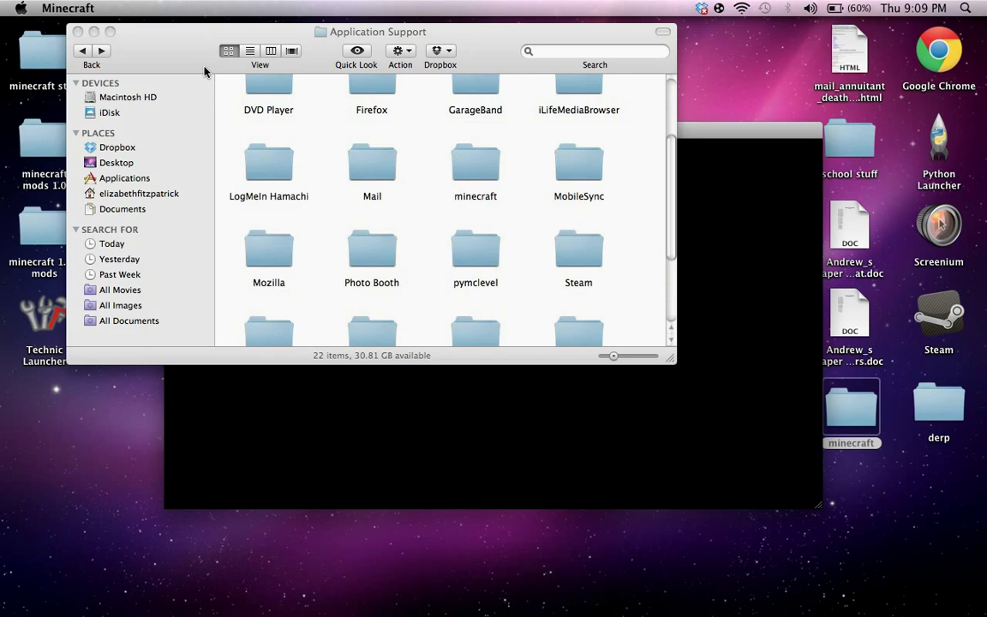
Step: Unzip minecraft.jar in the minecraft/bin folder using Open With > Archive Utility
left_click(476, 168)
double_click(476, 168)
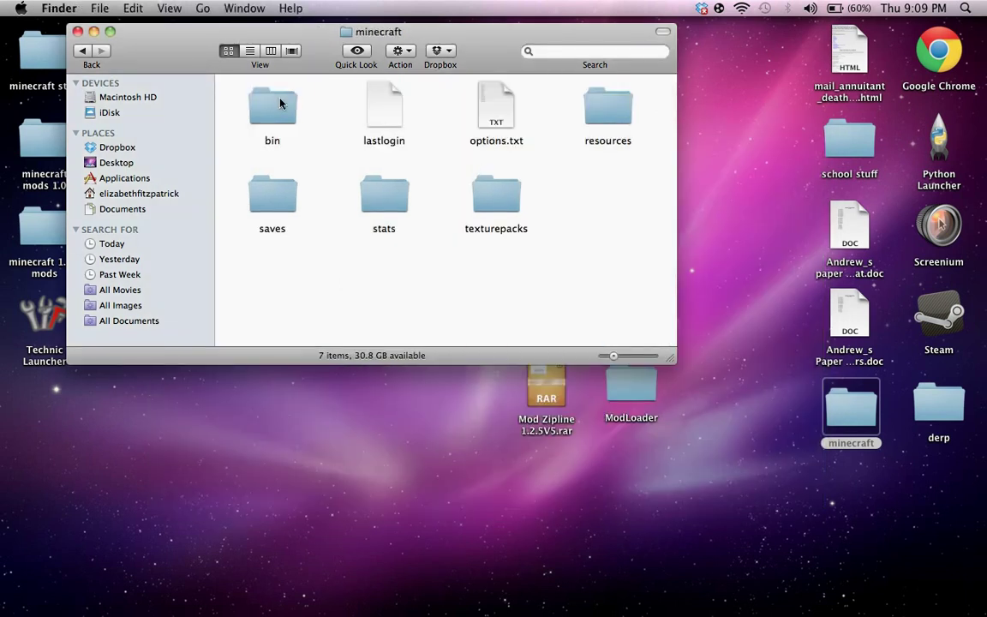
double_click(279, 102)
left_click(276, 190)
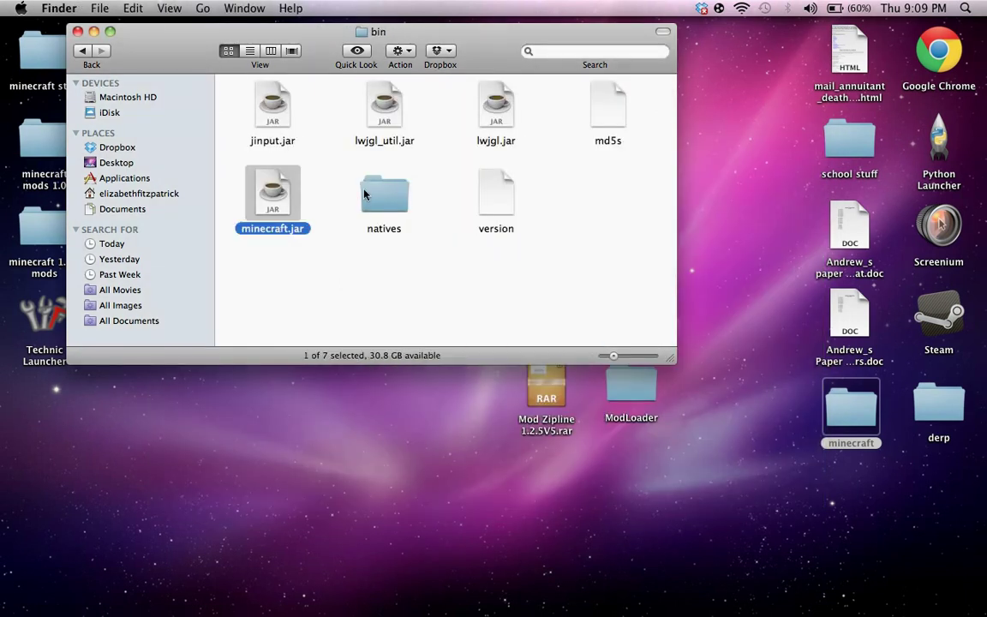
right_click(286, 185)
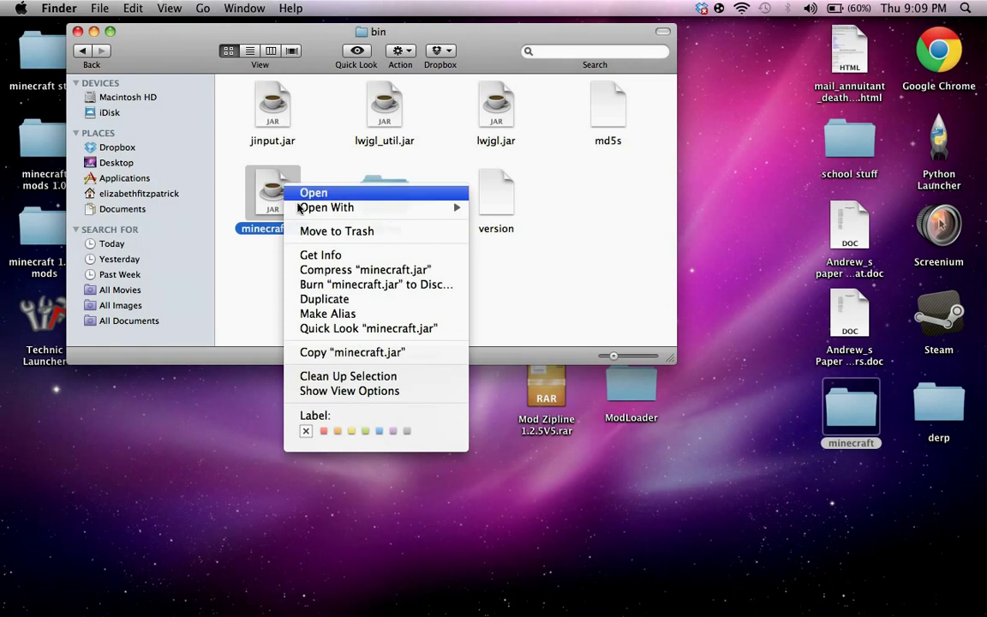
mouse_move(313, 217)
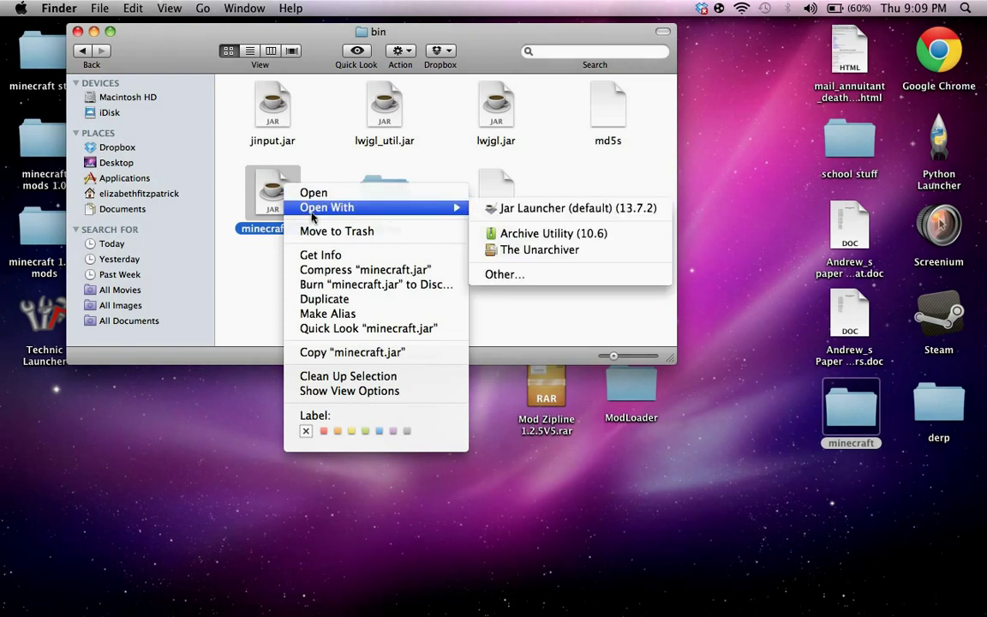
left_click(528, 235)
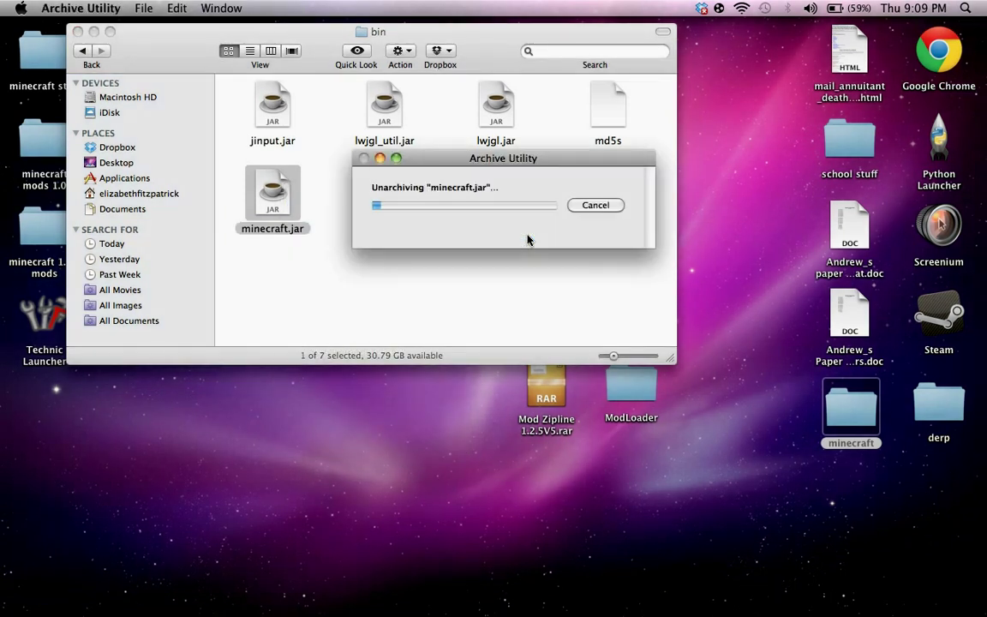
Step: Move the original minecraft.jar to the Trash and check the extracted minecraft folder
right_click(266, 193)
left_click(287, 234)
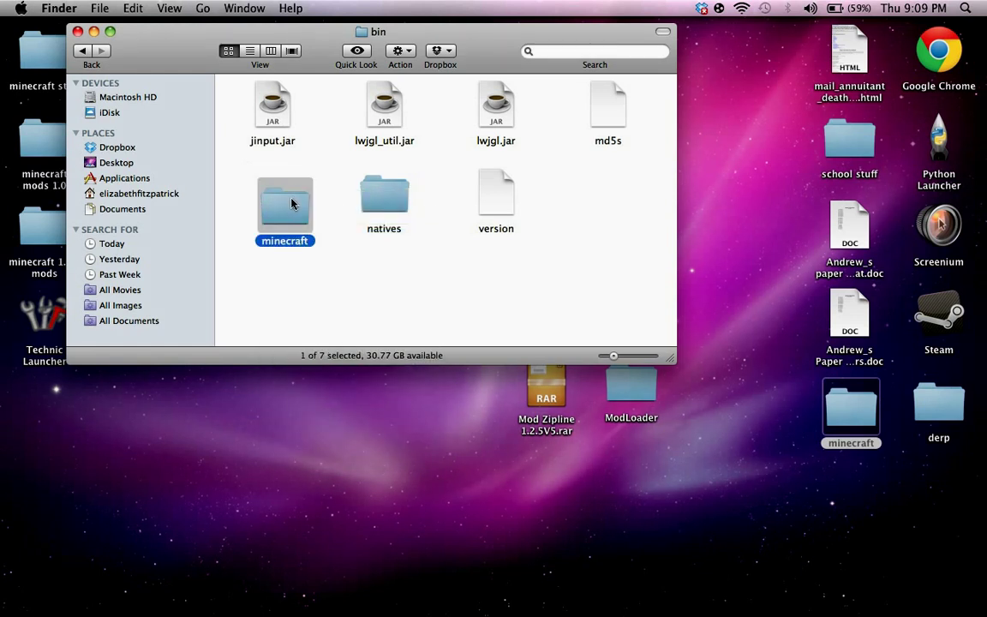
double_click(291, 203)
left_click(80, 50)
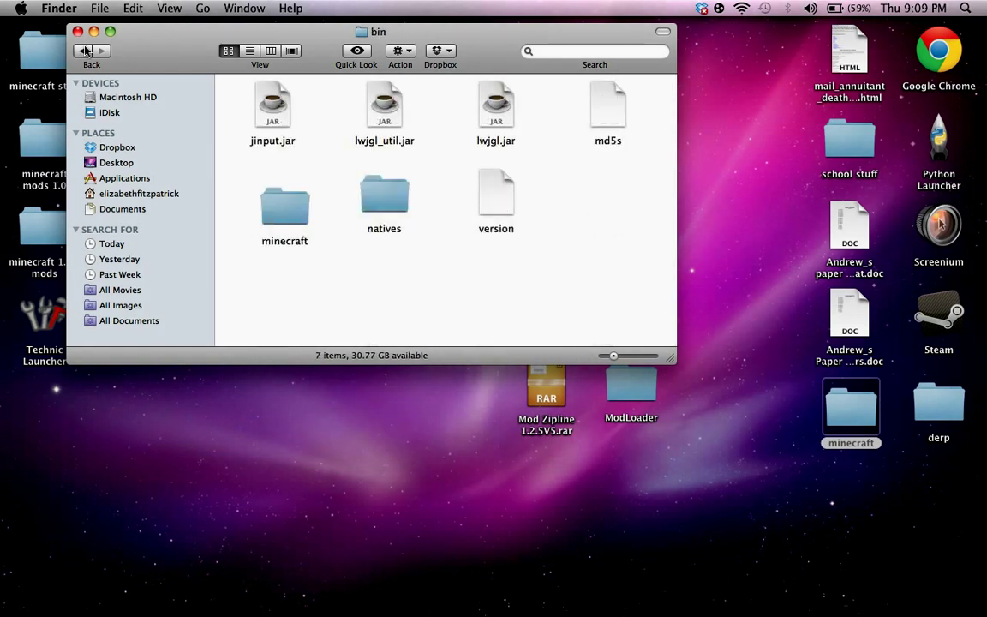
Step: Rename the extracted minecraft folder to minecraft.jar via Get Info, adding the extension
right_click(284, 221)
left_click(329, 194)
right_click(283, 204)
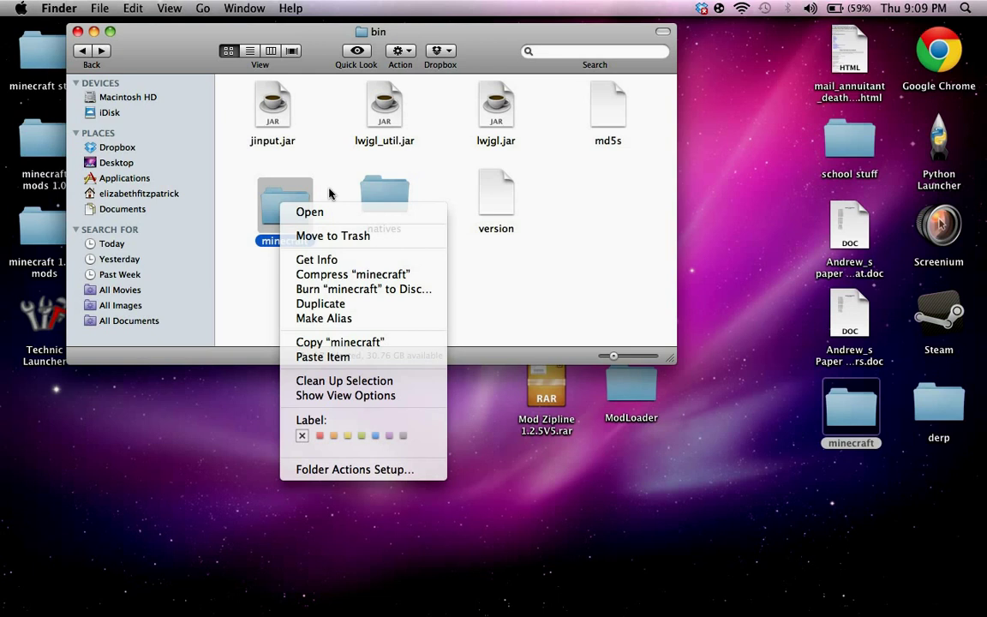
left_click(331, 194)
right_click(283, 204)
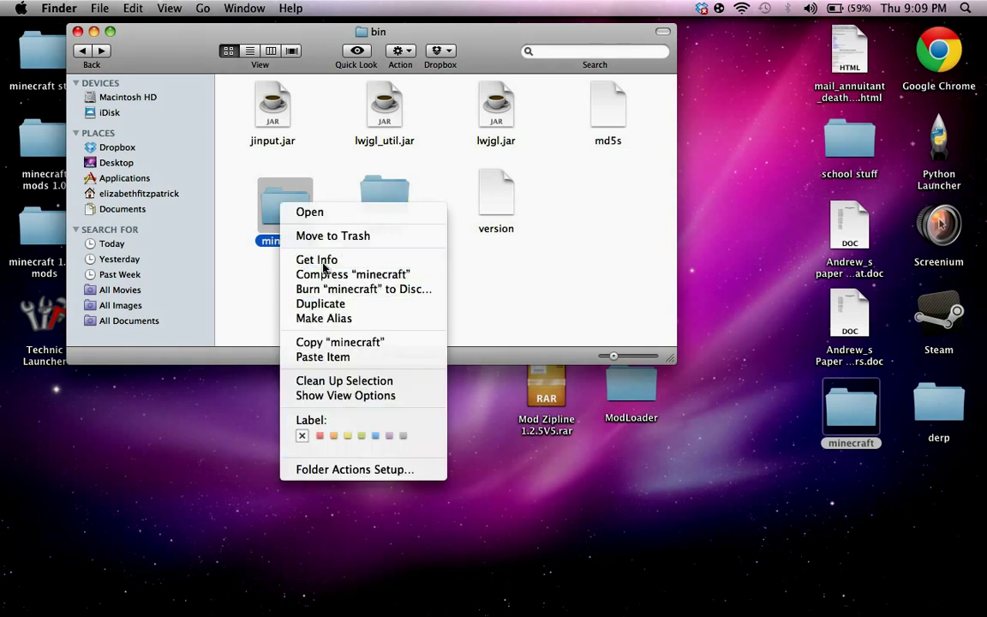
left_click(317, 259)
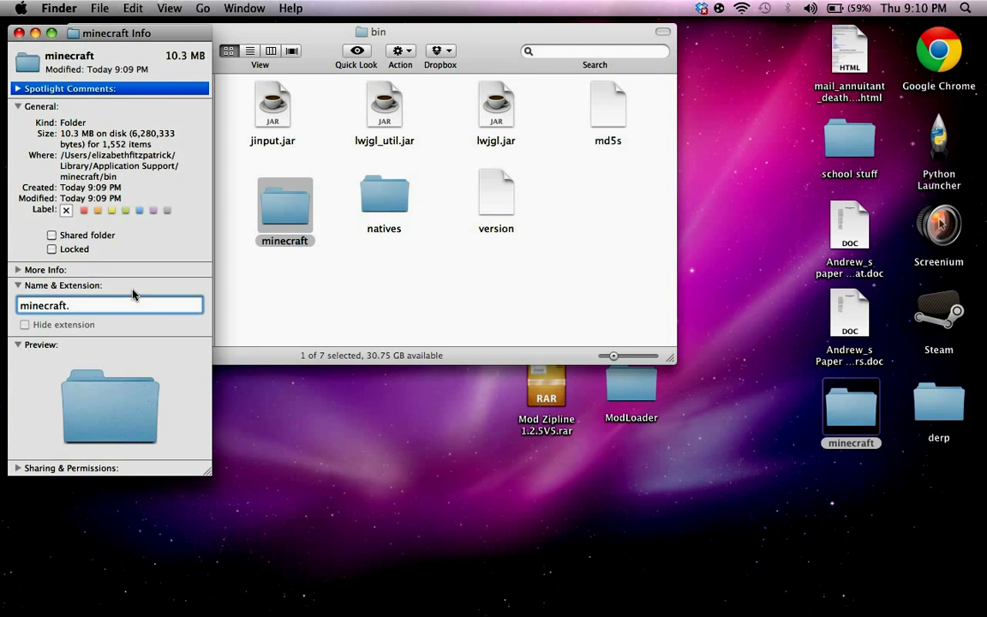
key("Return")
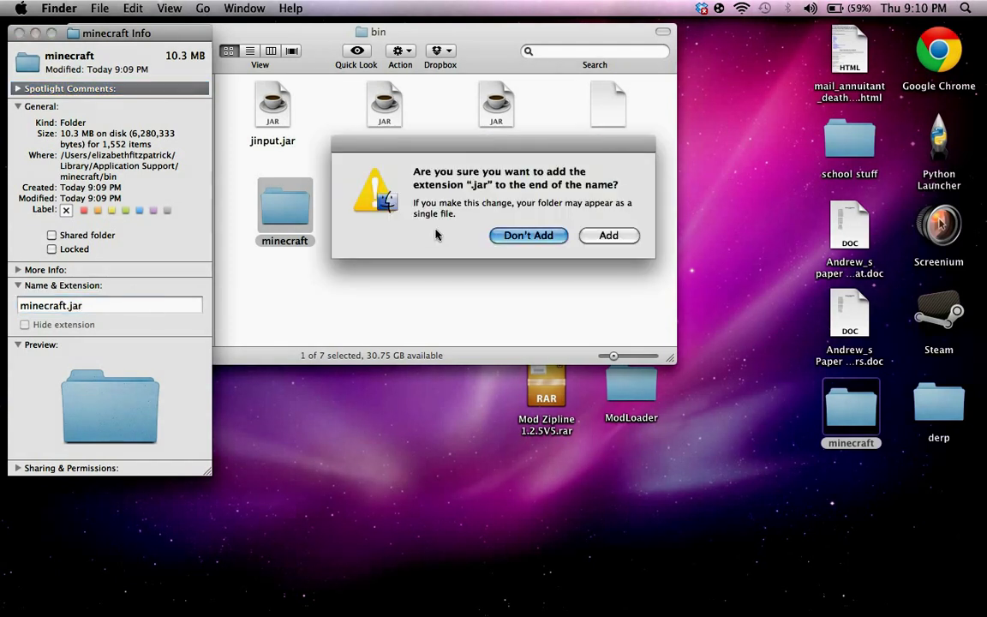
left_click(548, 211)
left_click(19, 32)
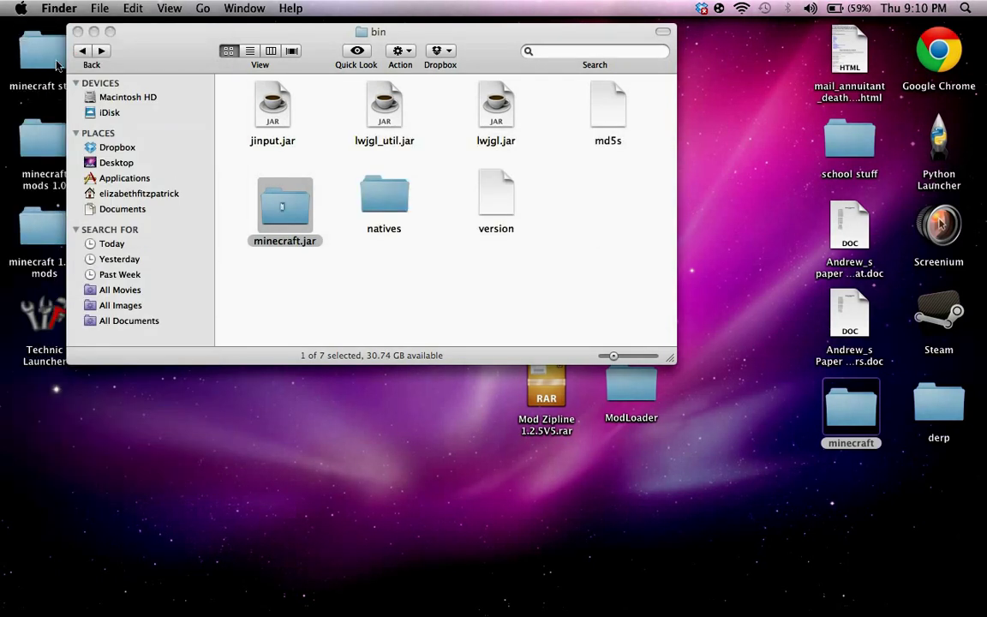
Step: Inside minecraft.jar, arrange items by Kind and move the META-INF folder to the Trash
double_click(280, 212)
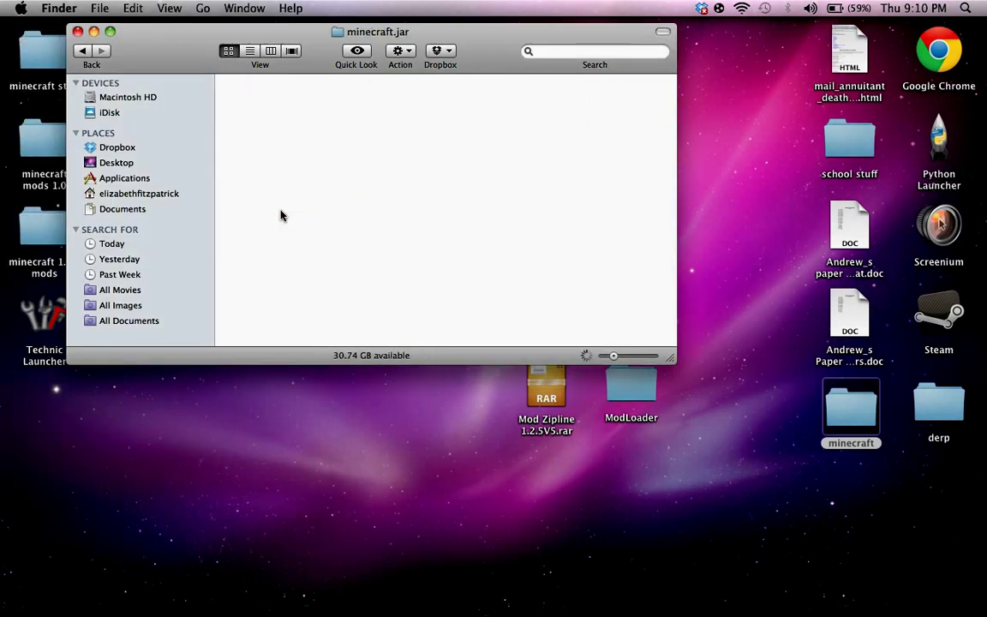
left_click(400, 54)
mouse_move(514, 170)
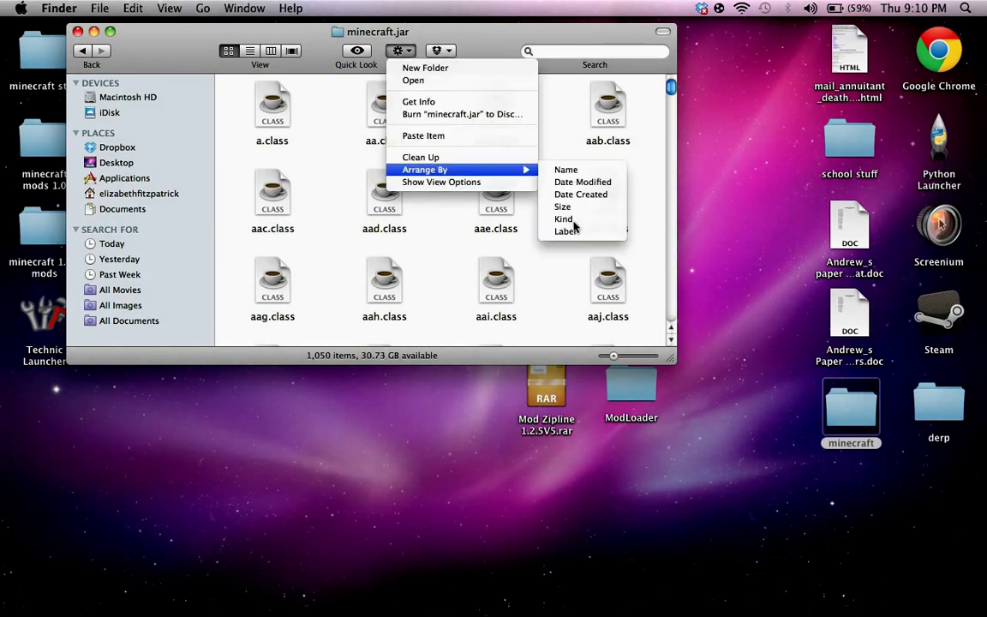
left_click(582, 220)
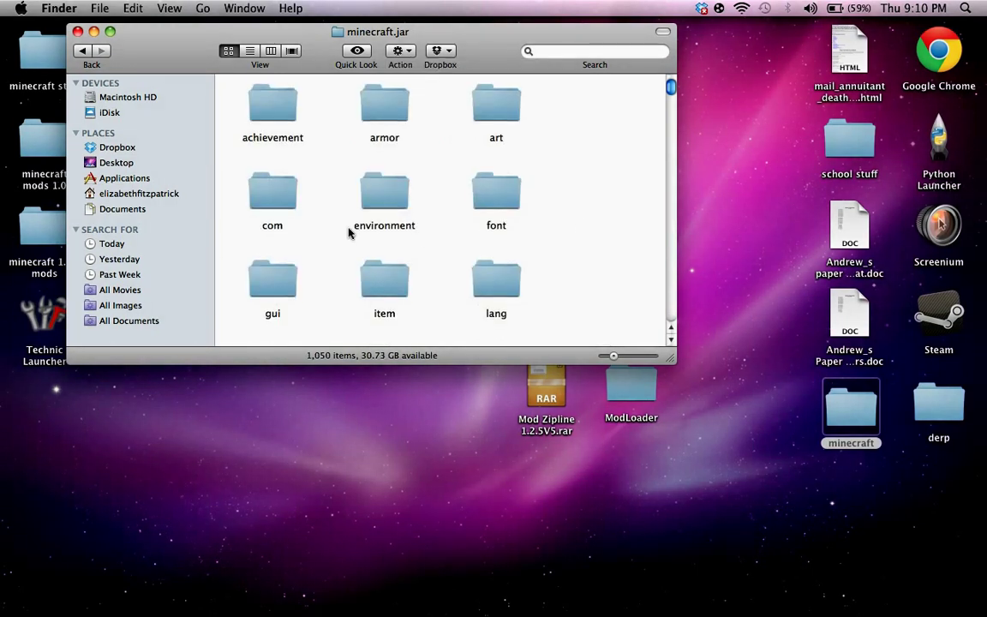
scroll(349, 233, "down", 3)
scroll(346, 232, "down", 3)
right_click(267, 198)
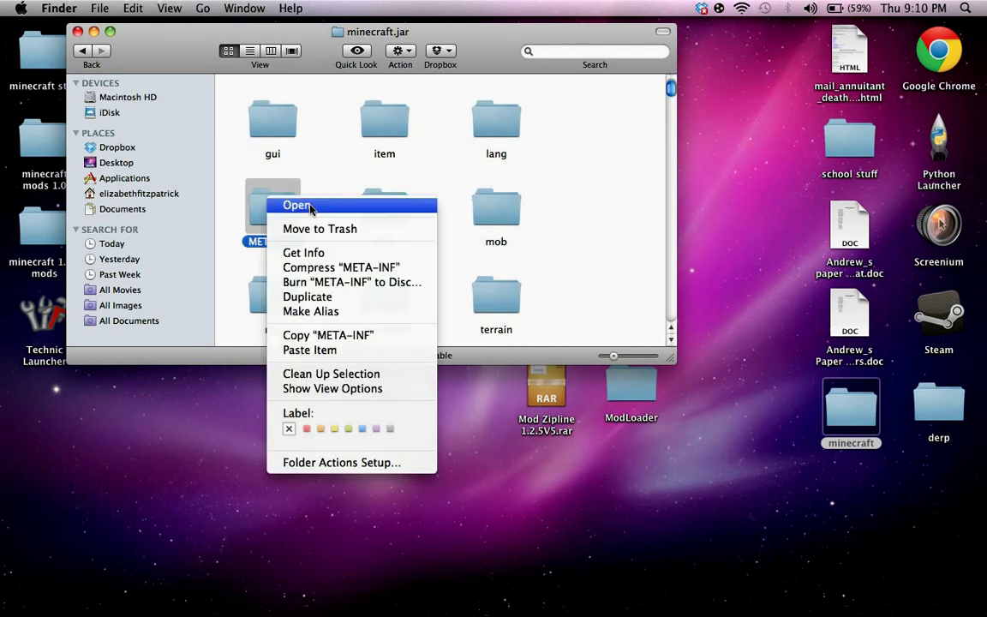
left_click(319, 229)
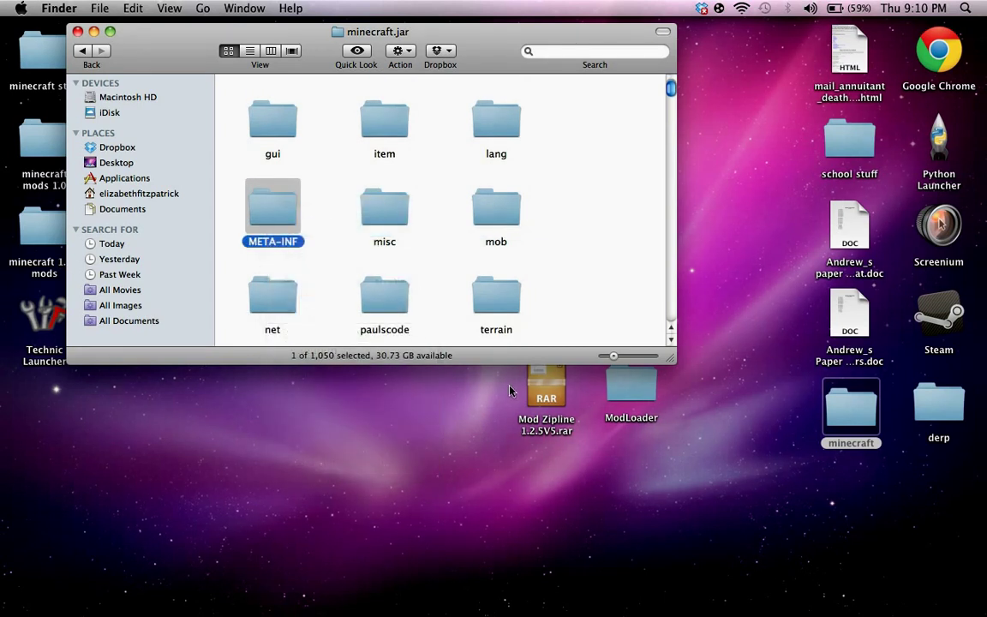
left_click(623, 362)
Step: Move all ModLoader class files into minecraft.jar, replacing existing copies, and close ModLoader
double_click(625, 377)
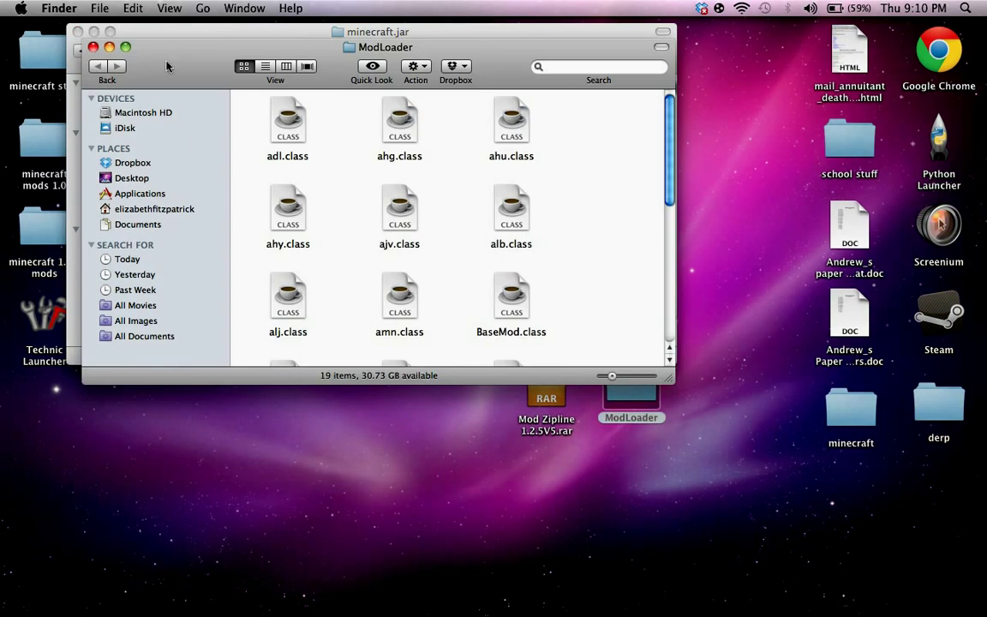
left_click_drag(166, 53, 185, 266)
left_click_drag(273, 335, 523, 474)
left_click_drag(458, 411, 300, 206)
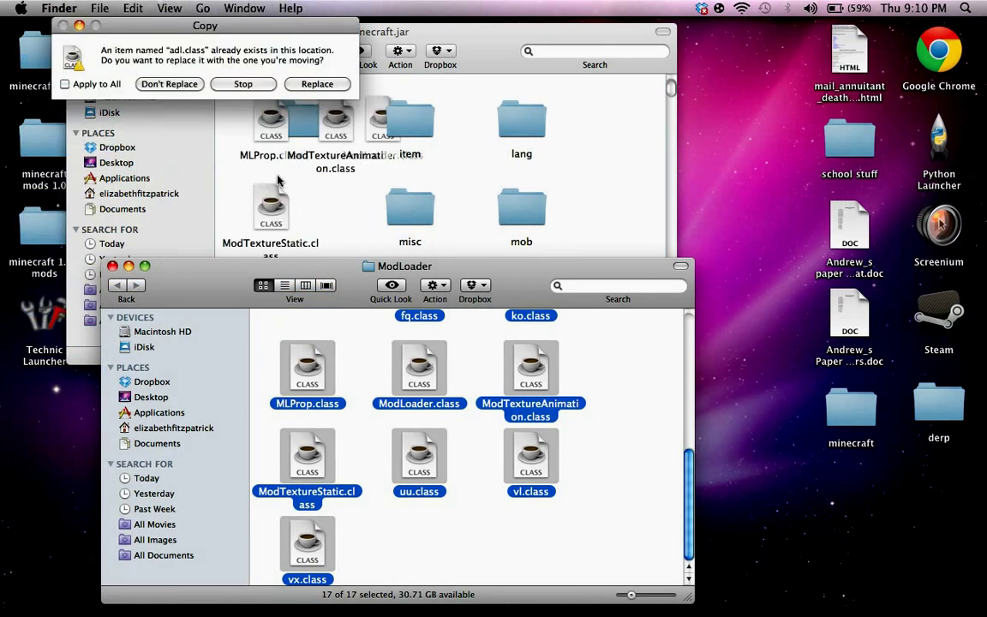
left_click(317, 84)
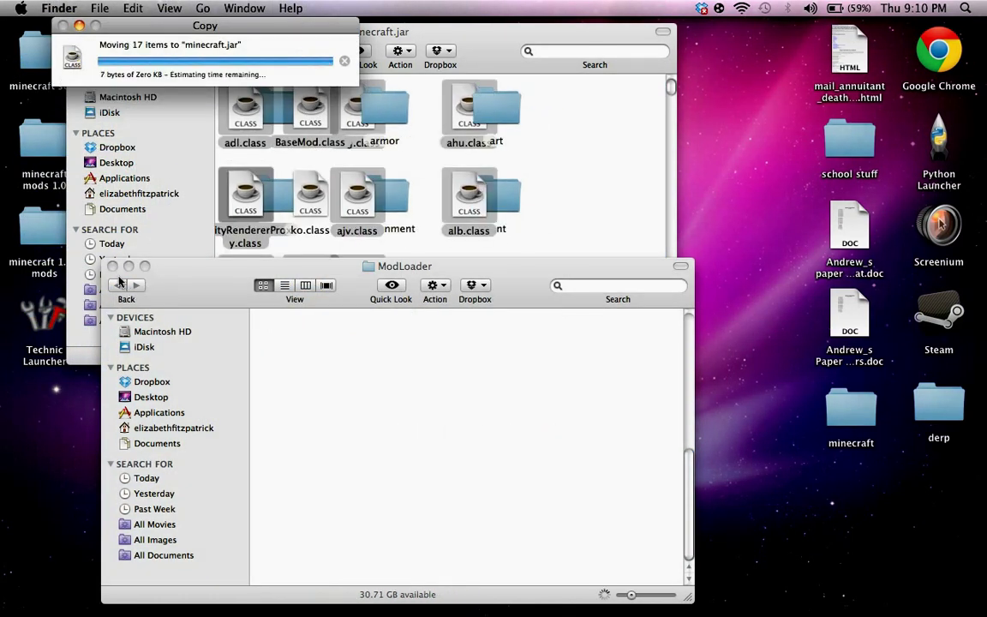
left_click(112, 266)
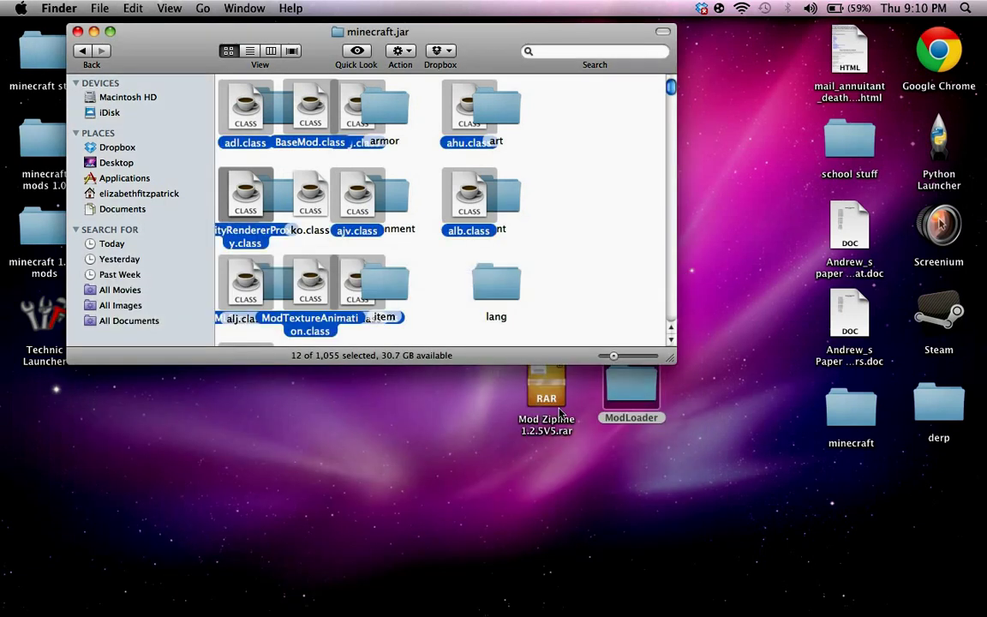
Step: Arrange the minecraft.jar folder contents by Name
left_click(403, 51)
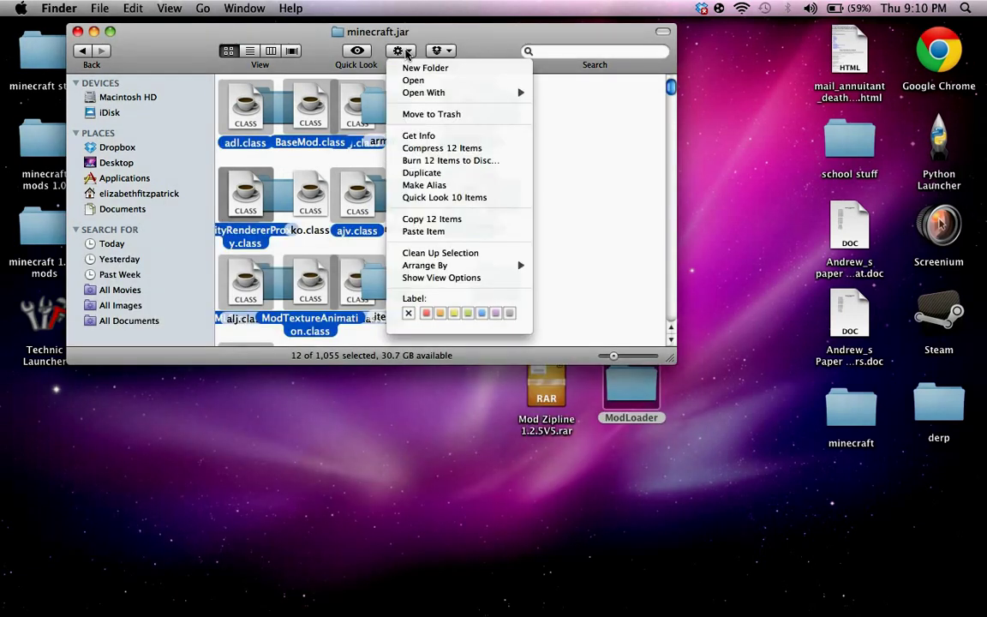
mouse_move(480, 266)
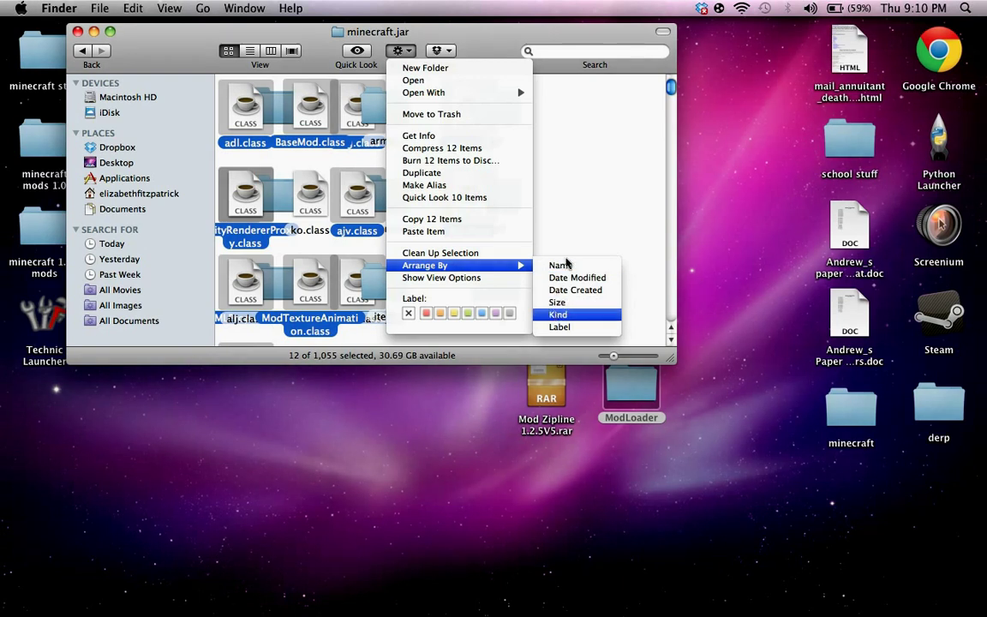
left_click(561, 265)
Step: Extract Mod Zipline 1.2.5V5.rar and open its inner folder of class files
left_click(553, 394)
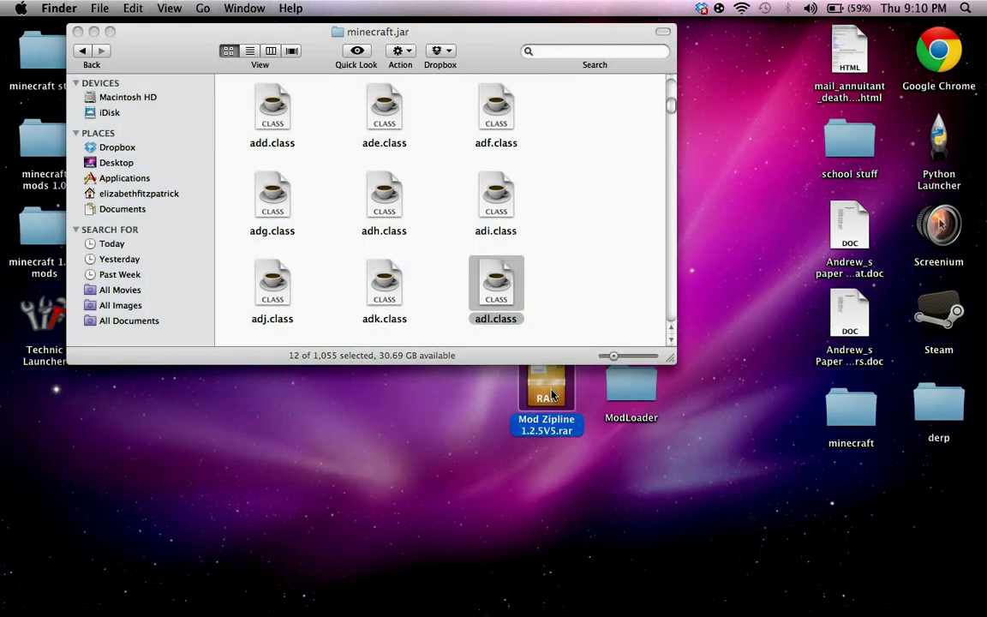
double_click(553, 394)
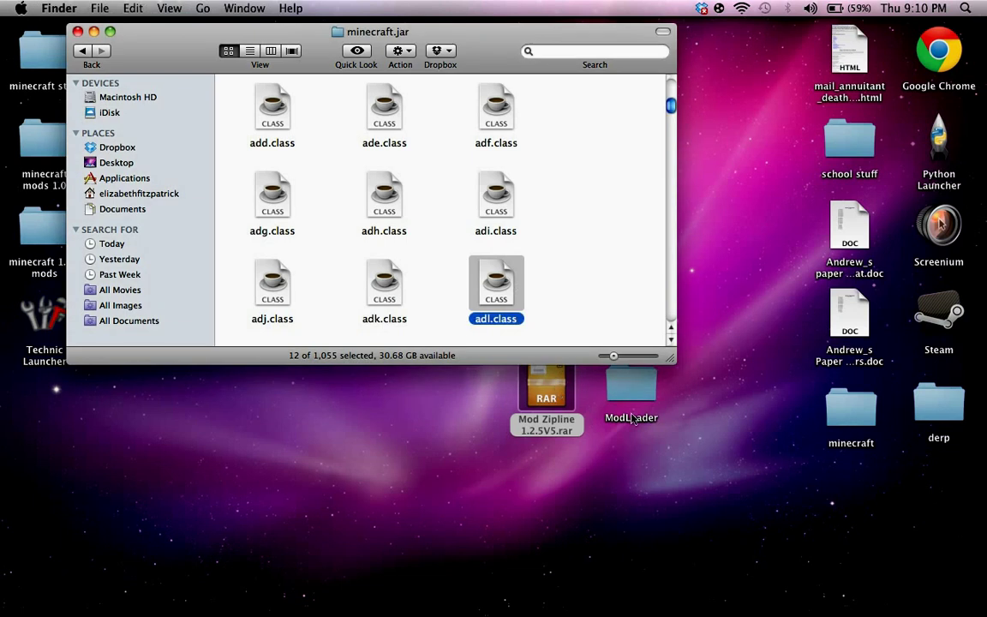
double_click(761, 53)
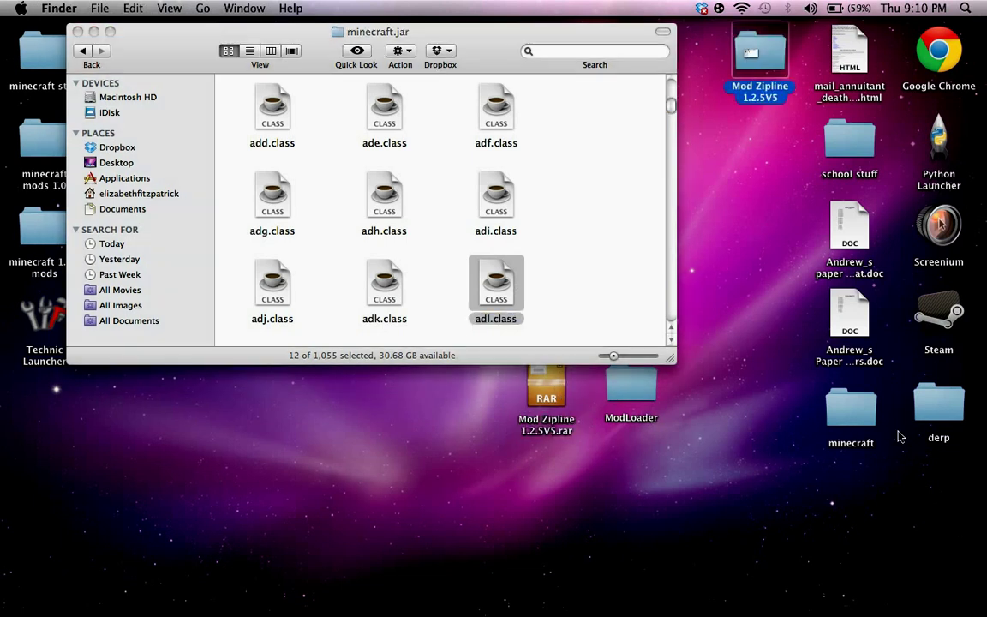
left_click_drag(207, 55, 250, 267)
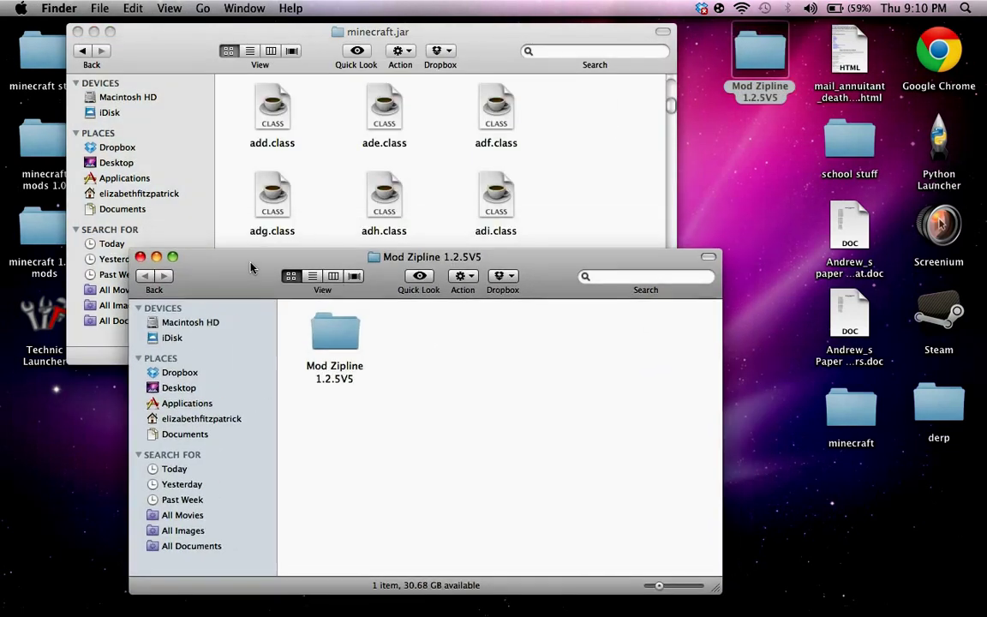
double_click(333, 327)
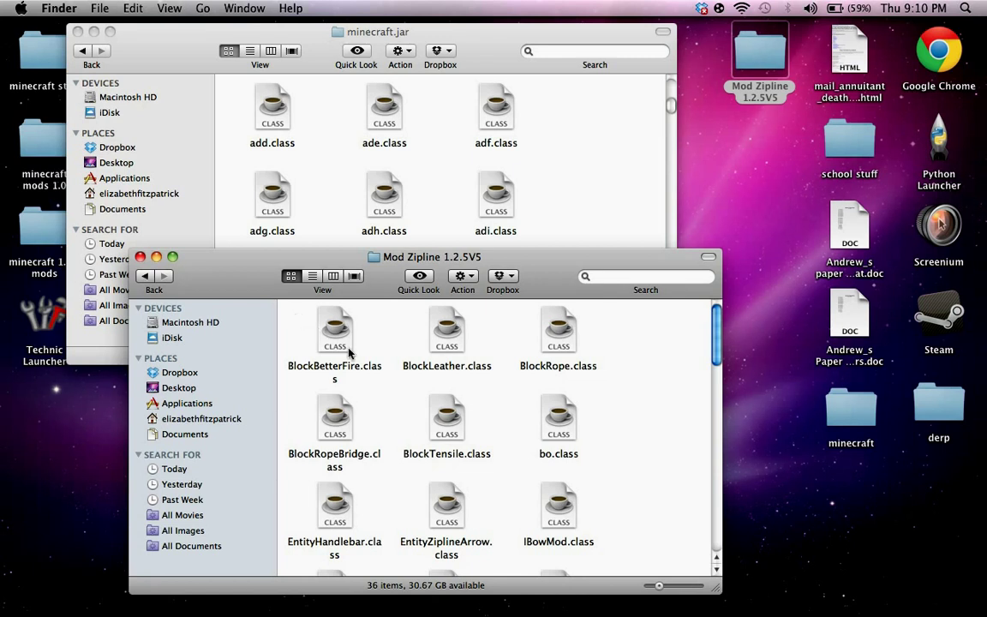
Step: Move all Zipline mod files into minecraft.jar, replacing existing copies, and close the window
left_click_drag(283, 309, 625, 615)
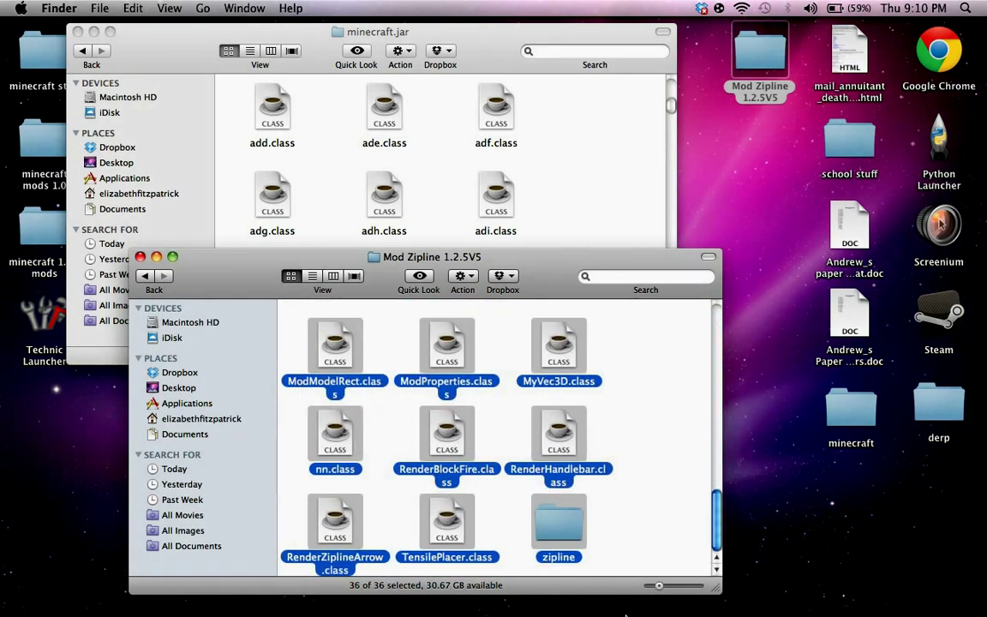
left_click_drag(504, 471, 480, 210)
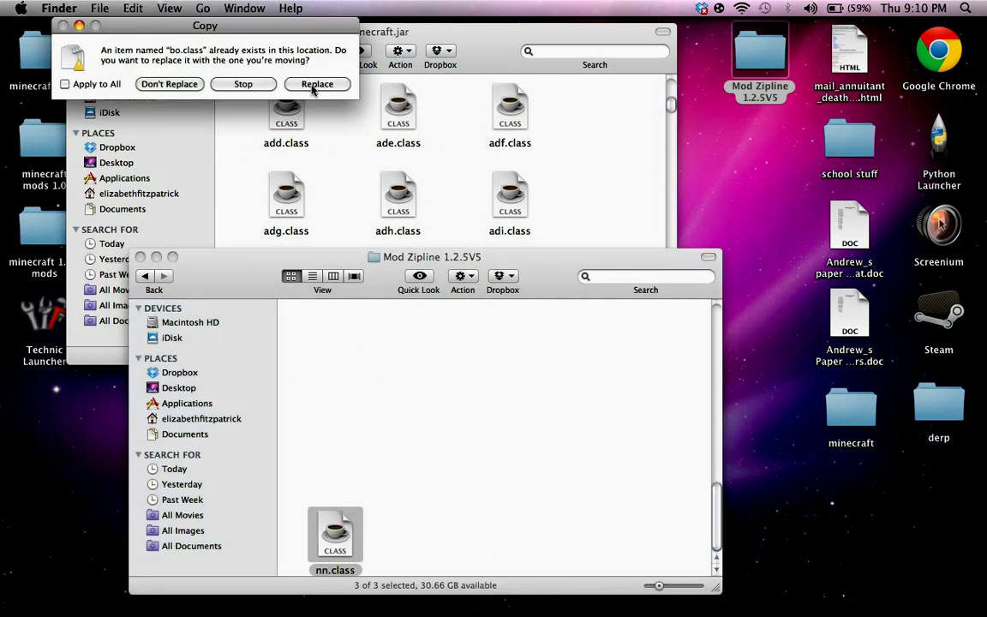
left_click(316, 84)
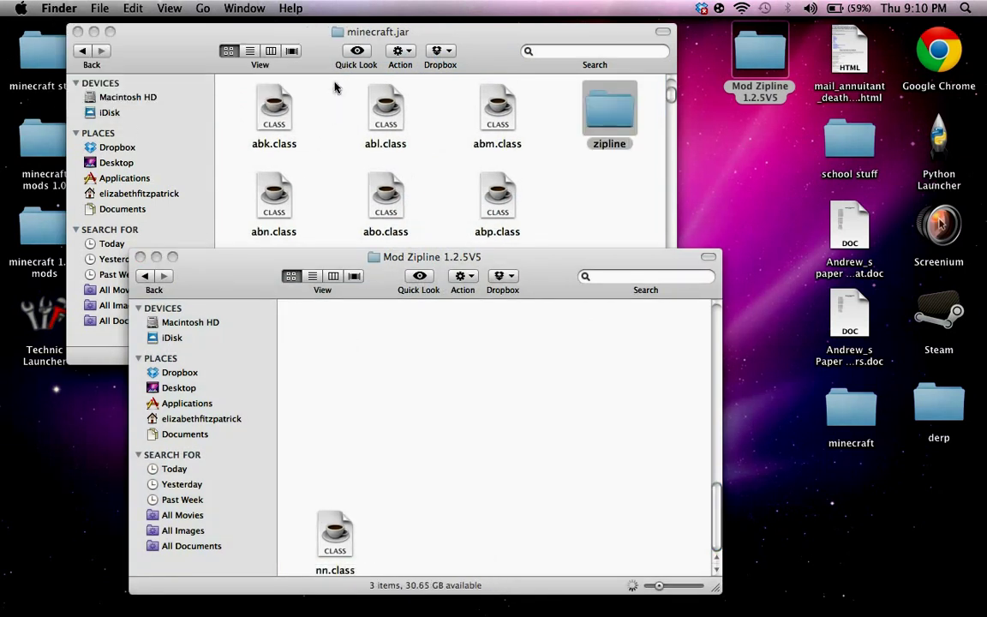
left_click(140, 258)
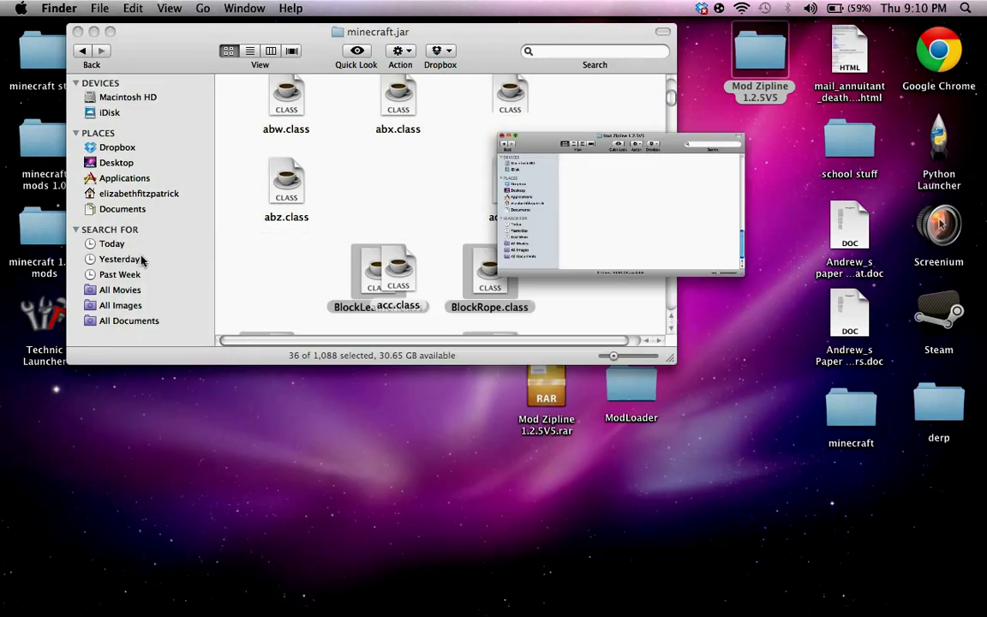
Step: Move the Mod Zipline folder to the Trash and arrange minecraft.jar by Name
right_click(779, 47)
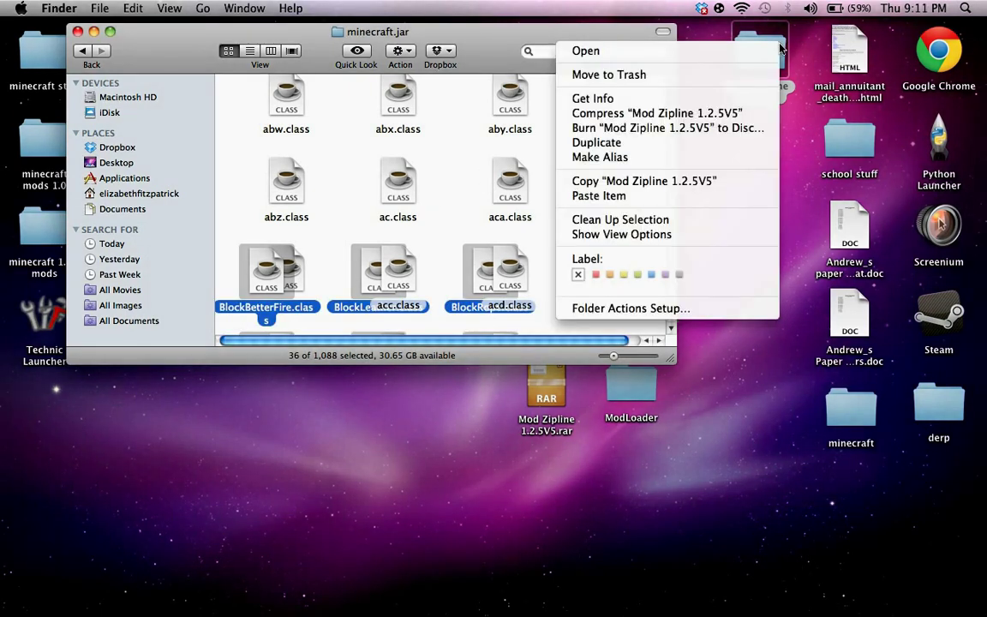
left_click(679, 75)
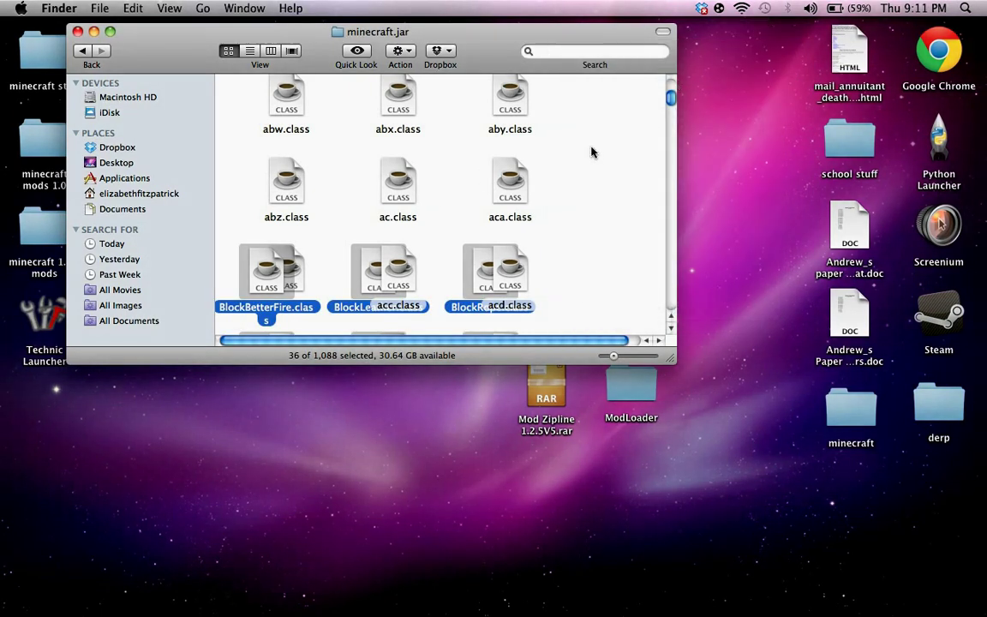
left_click(591, 222)
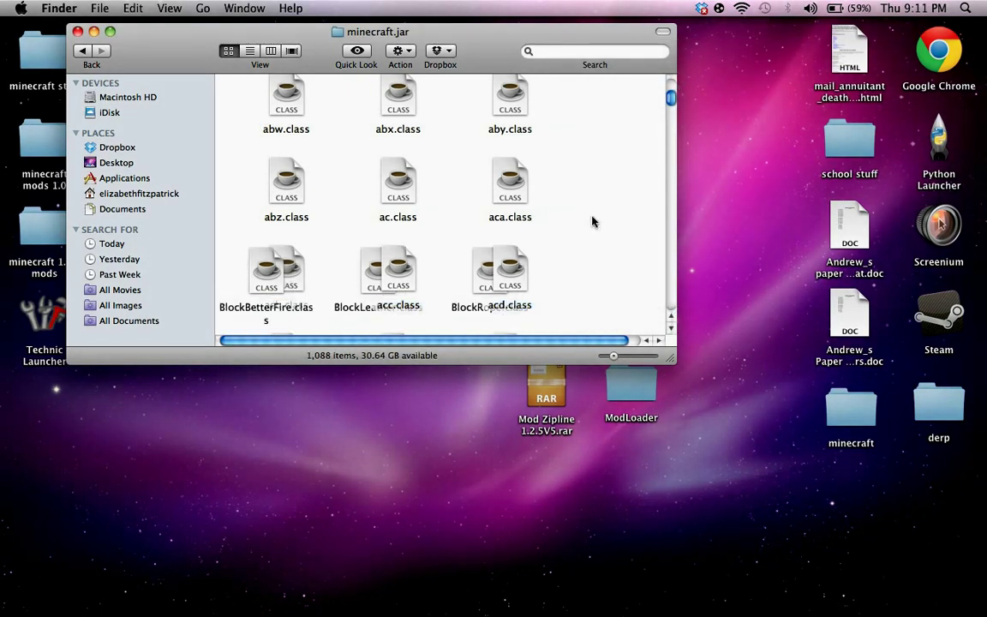
left_click(400, 49)
mouse_move(514, 170)
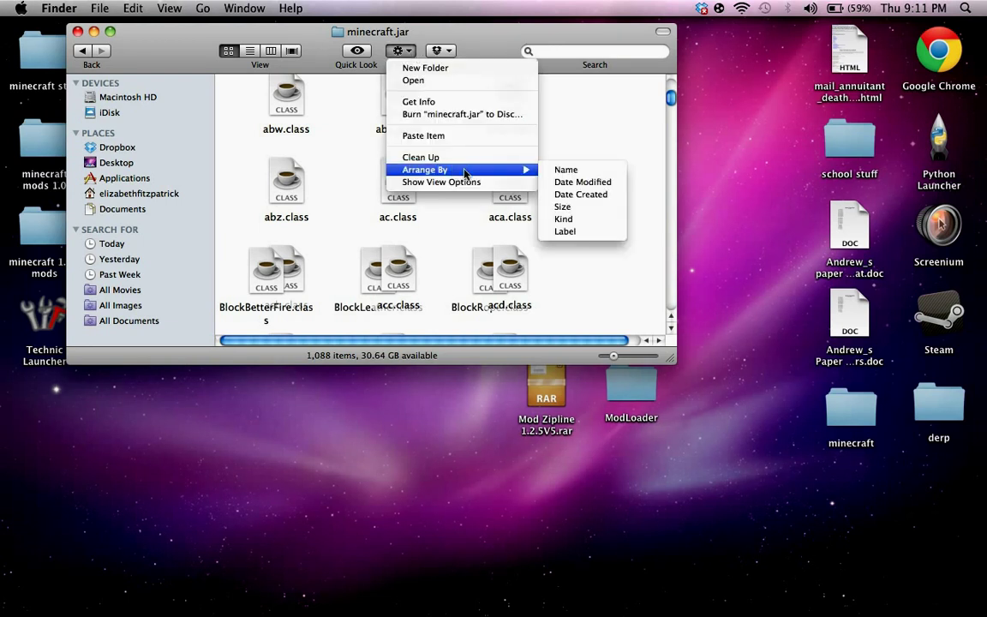
left_click(586, 170)
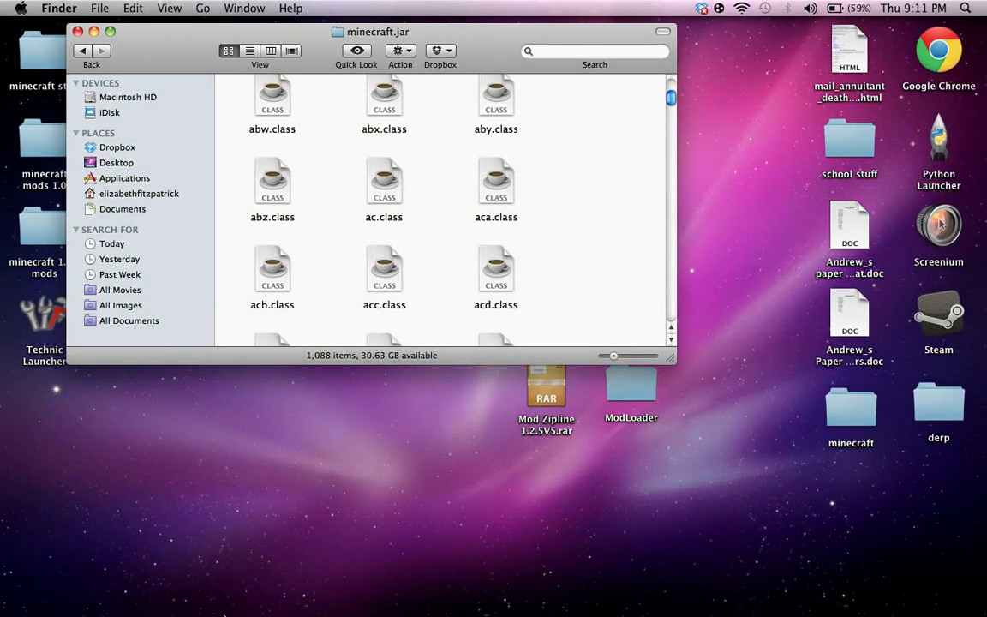
Step: Launch Minecraft, log in, and create a Singleplayer New World in Creative game mode
left_click(256, 610)
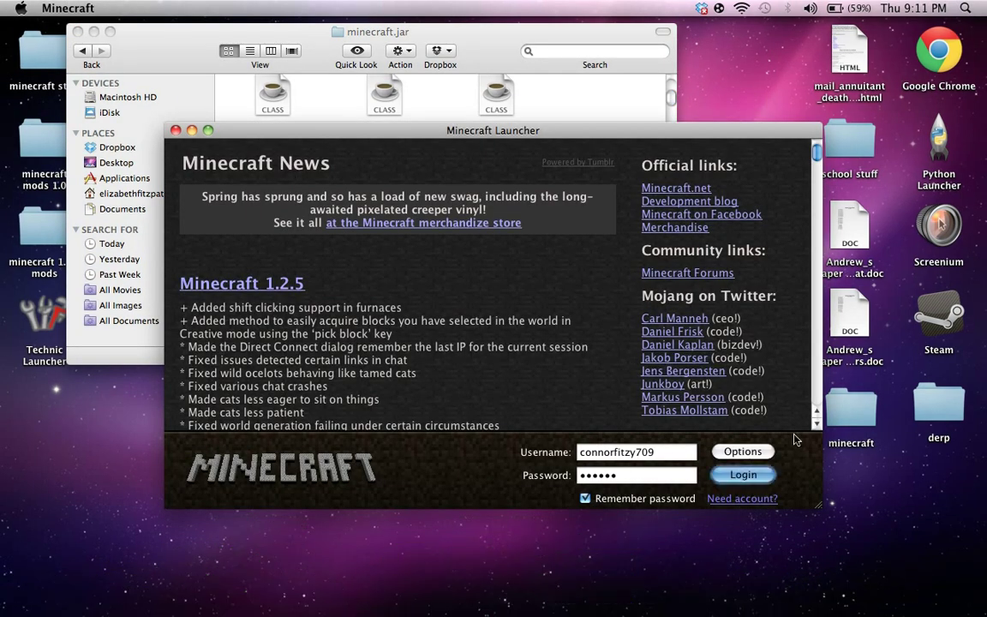
key("Return")
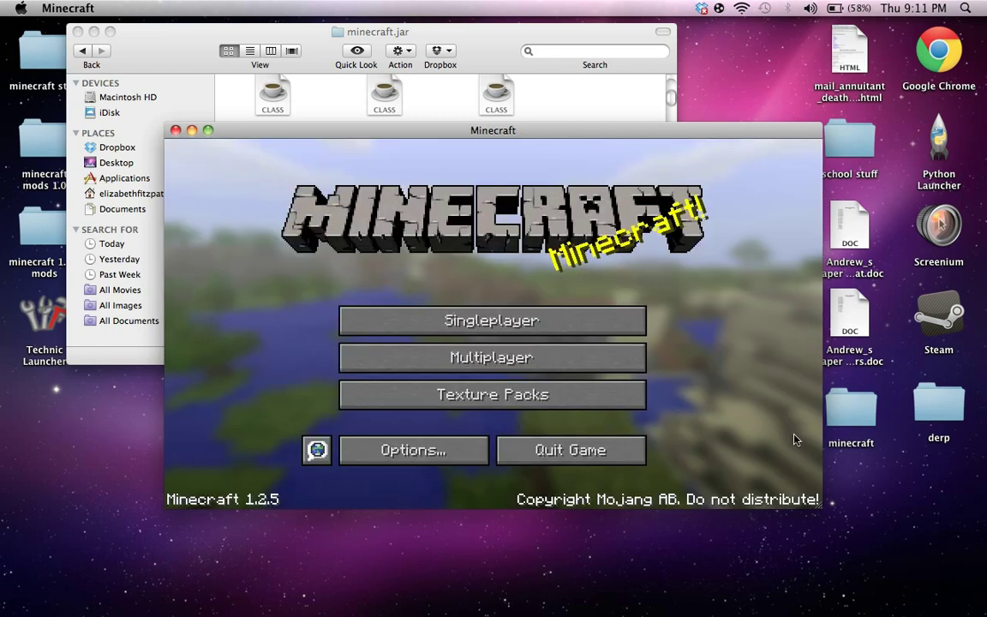
left_click(583, 320)
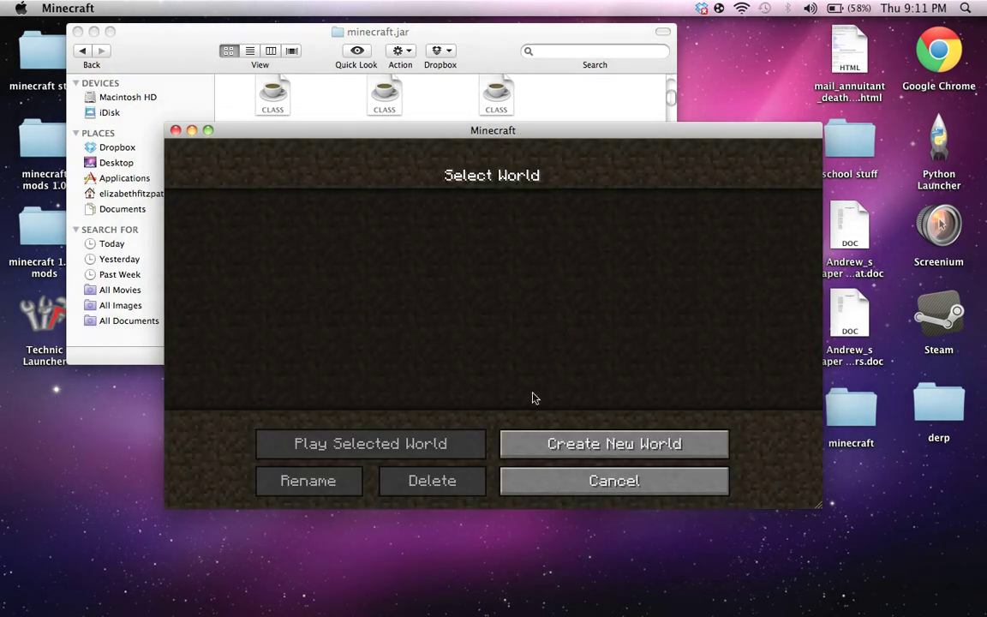
left_click(579, 447)
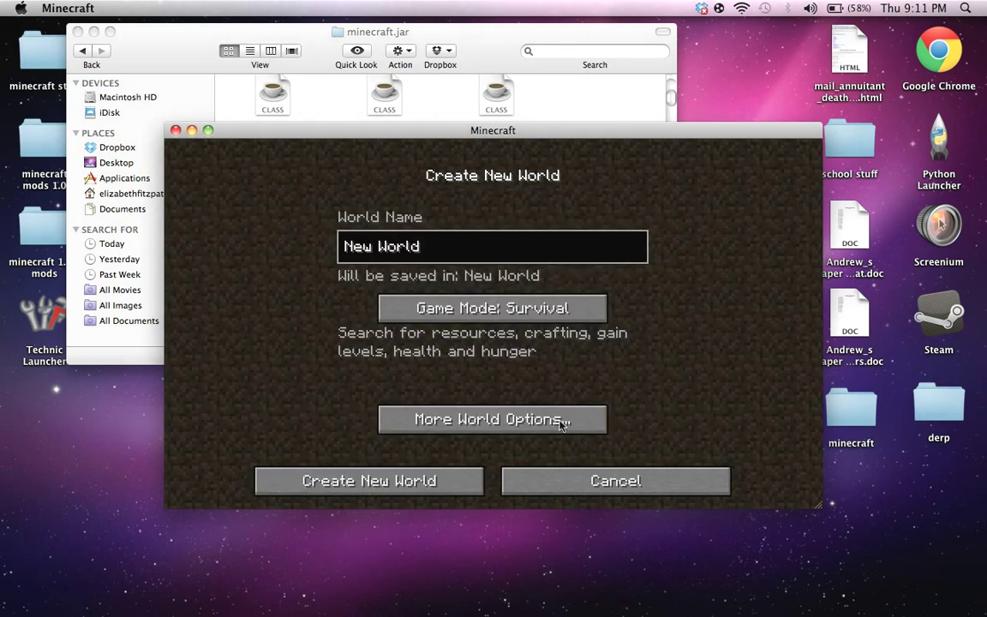
left_click(492, 309)
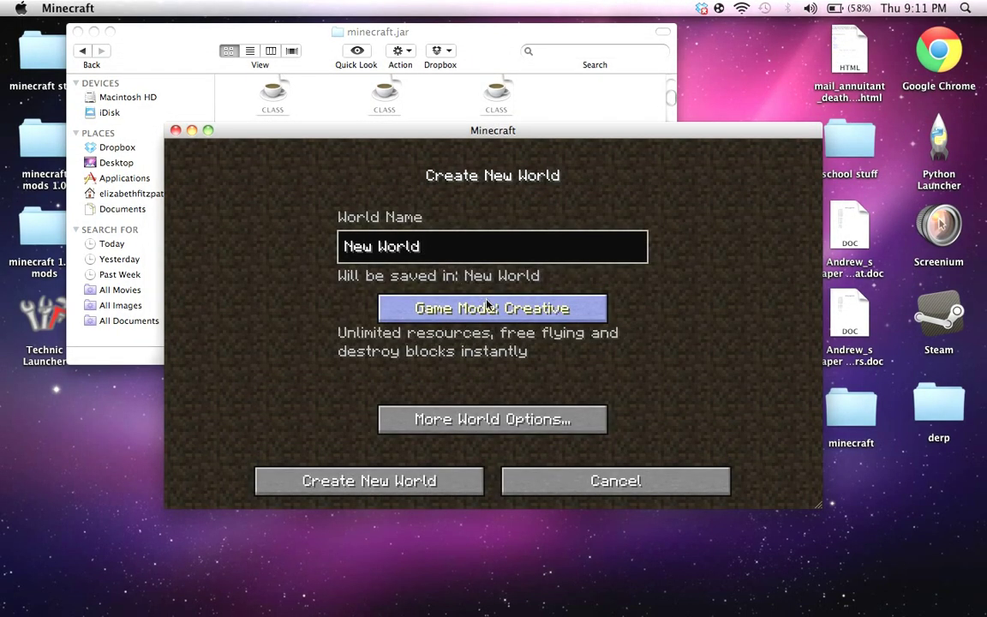
left_click(382, 485)
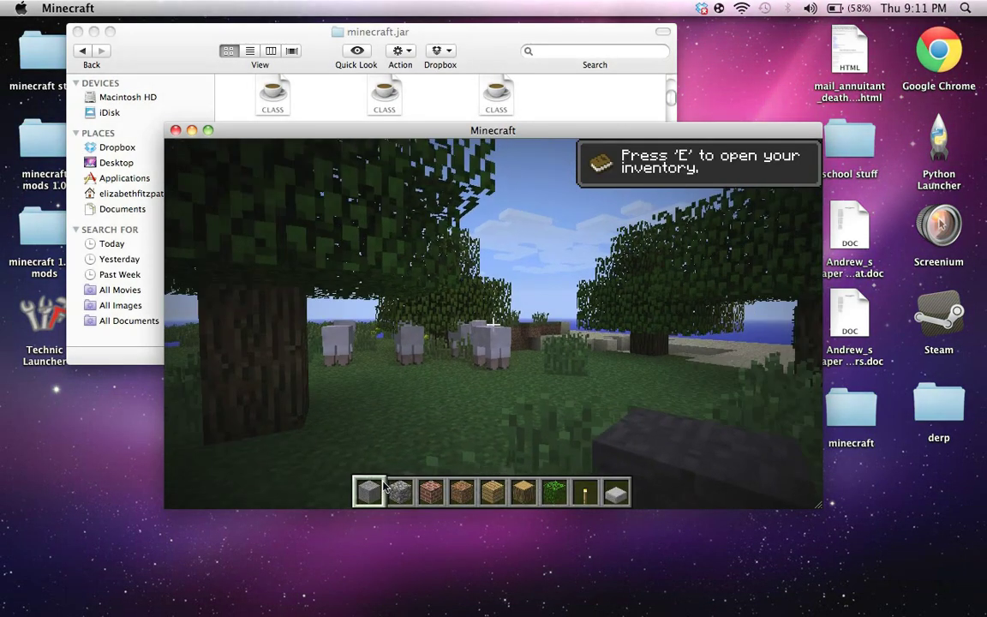
Step: Scroll the creative inventory to find the Rope and Arrow with Rope items, then close it
key("e")
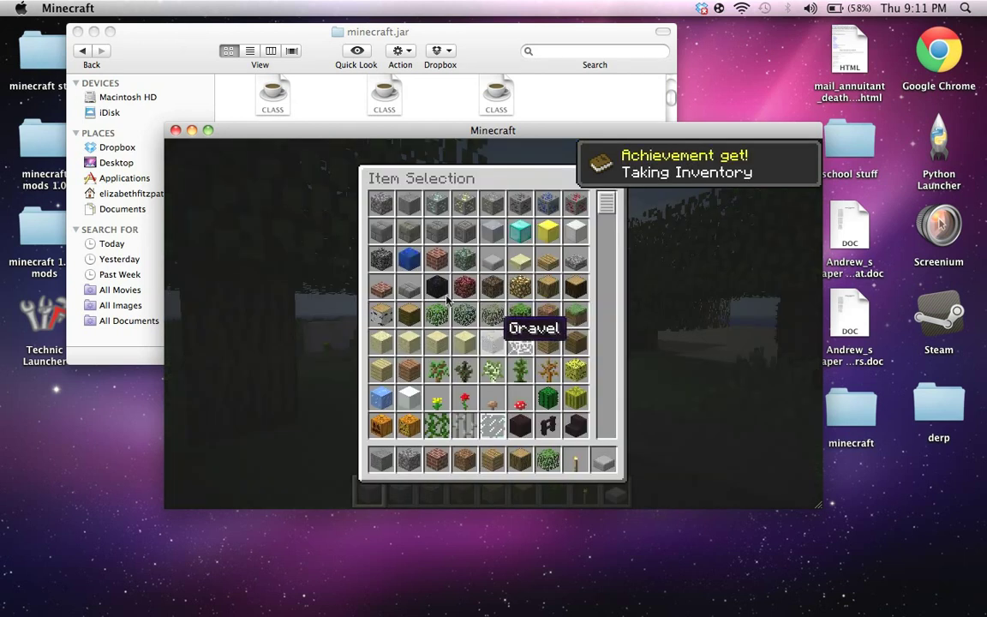
scroll(446, 299, "down", 10)
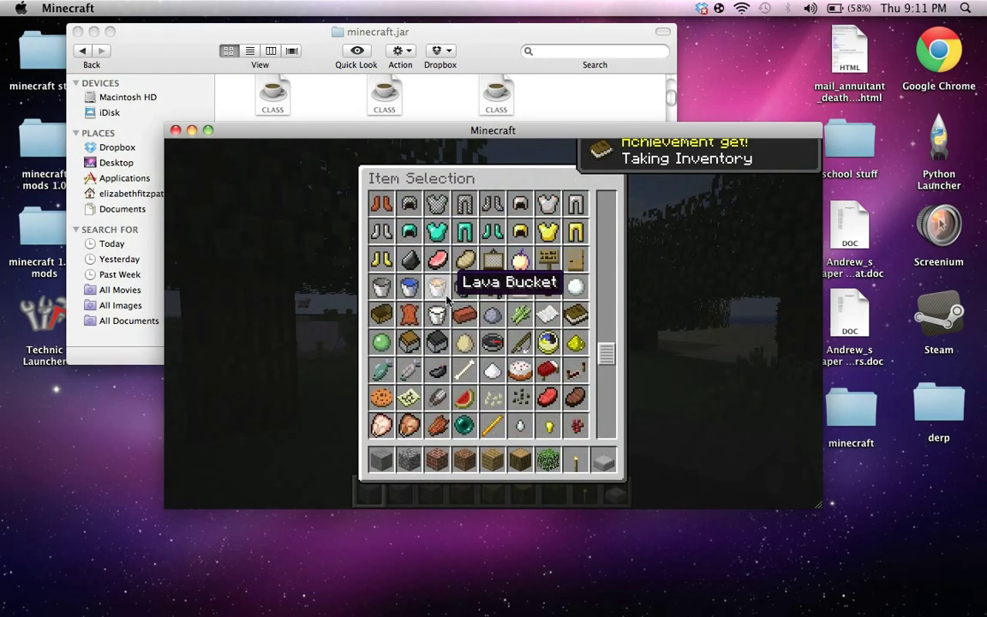
scroll(446, 298, "down", 5)
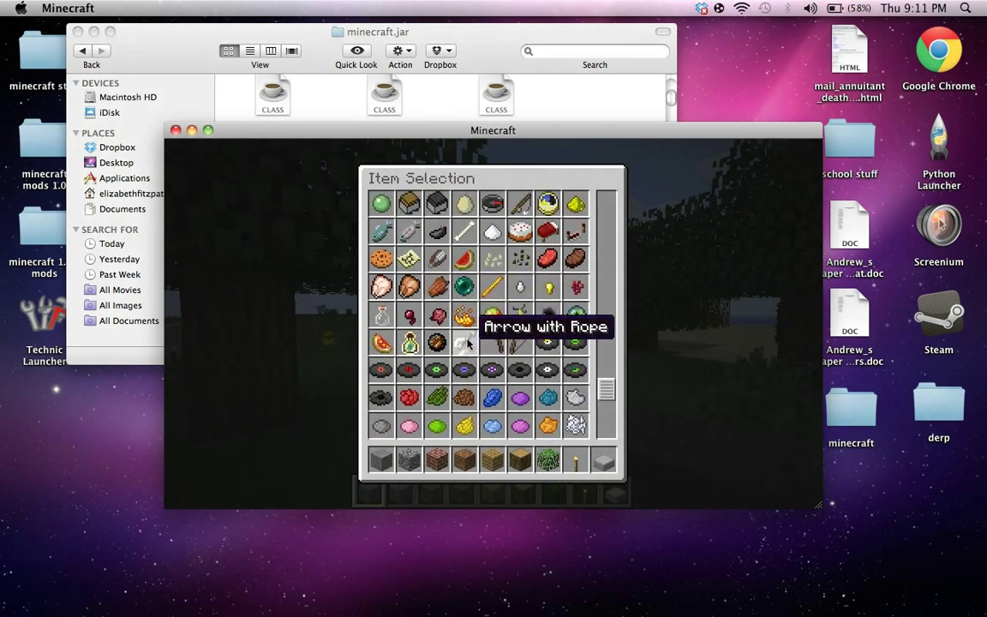
scroll(506, 343, "down", 5)
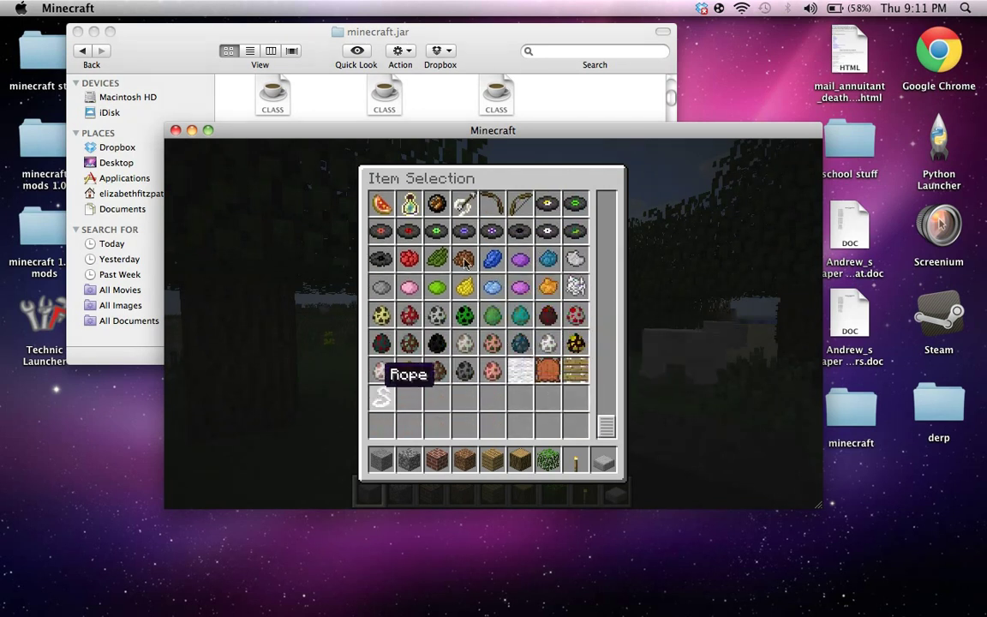
scroll(514, 240, "up", 2)
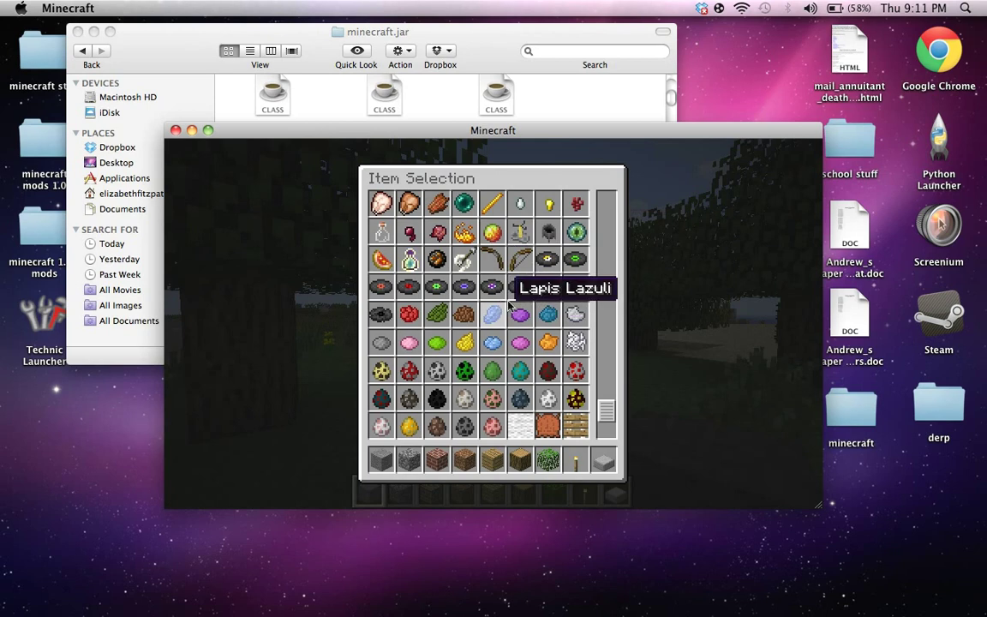
key("e")
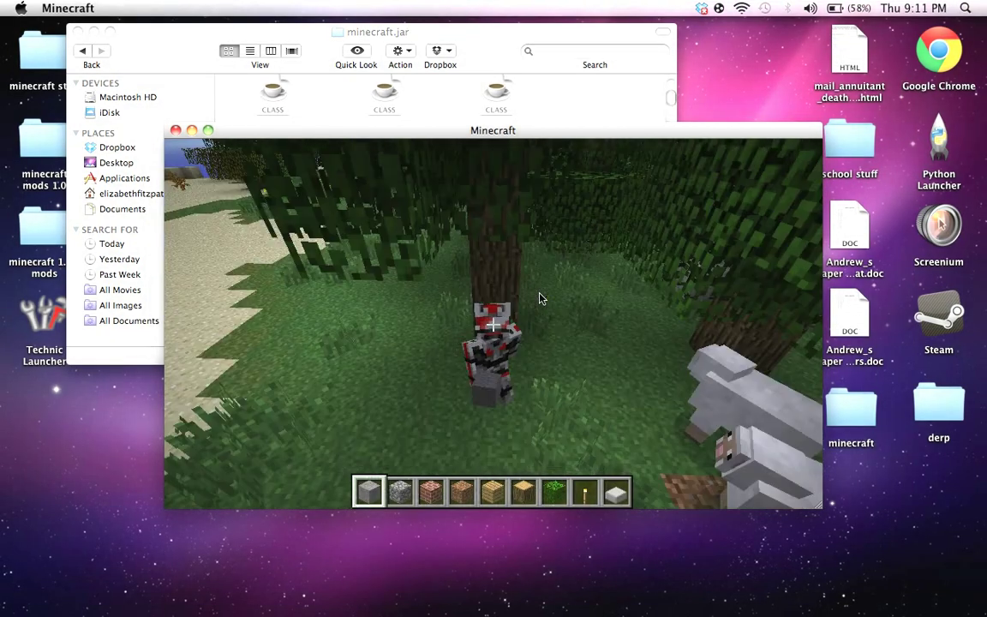
Step: Switch to the cobblestone in hotbar slot 2
key("2")
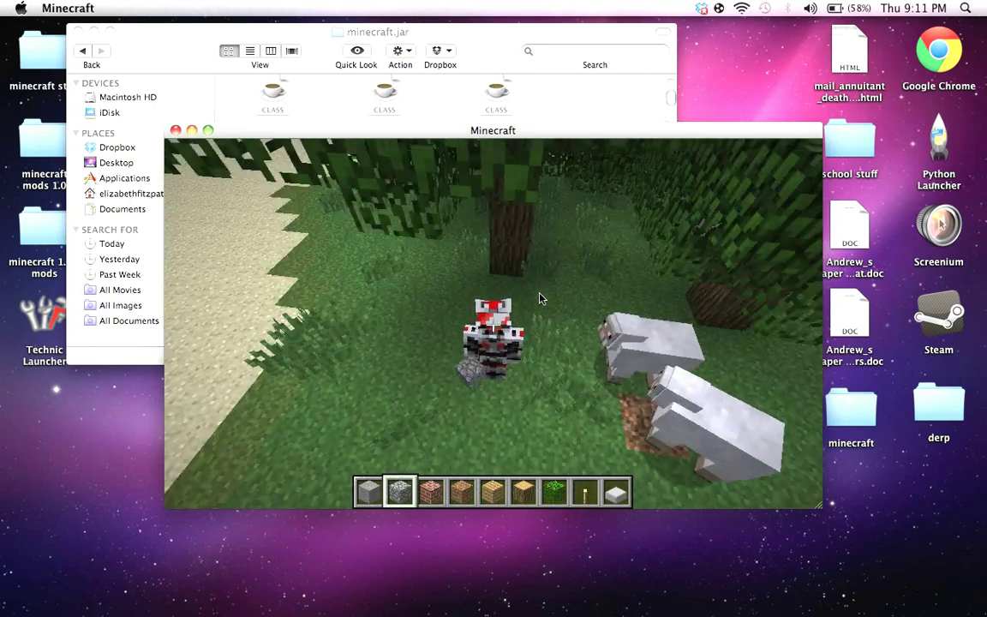